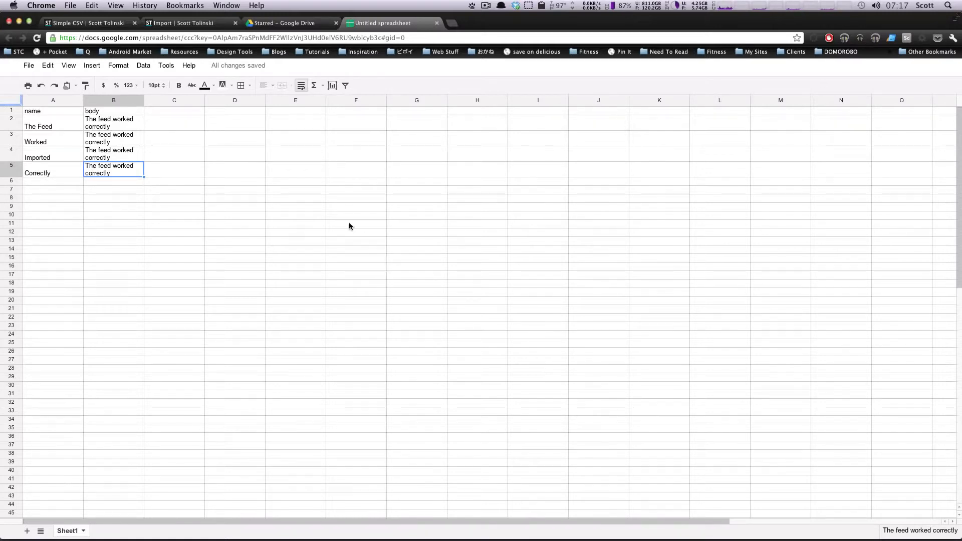
Examine the spreadsheet's name and body headers and the four rows of sample entries beneath them
click(119, 157)
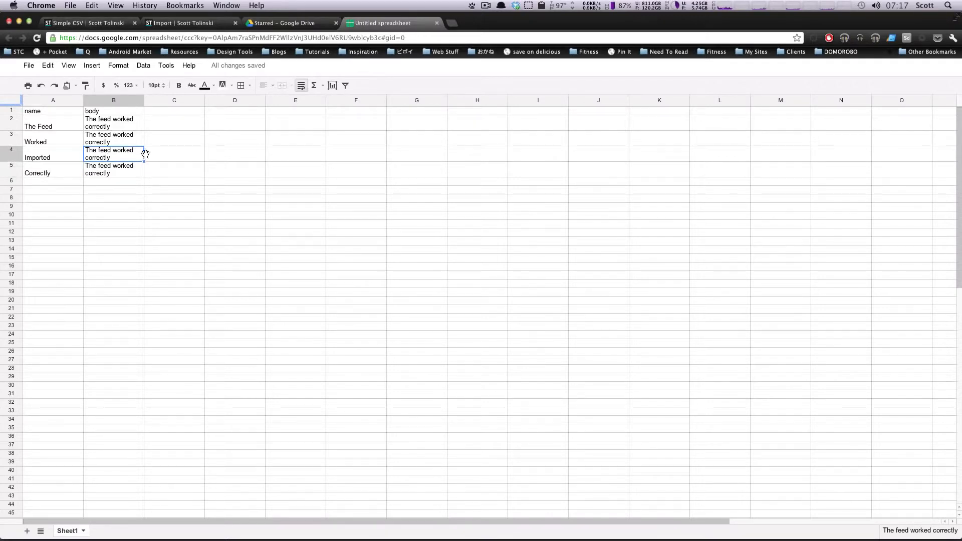
click(52, 113)
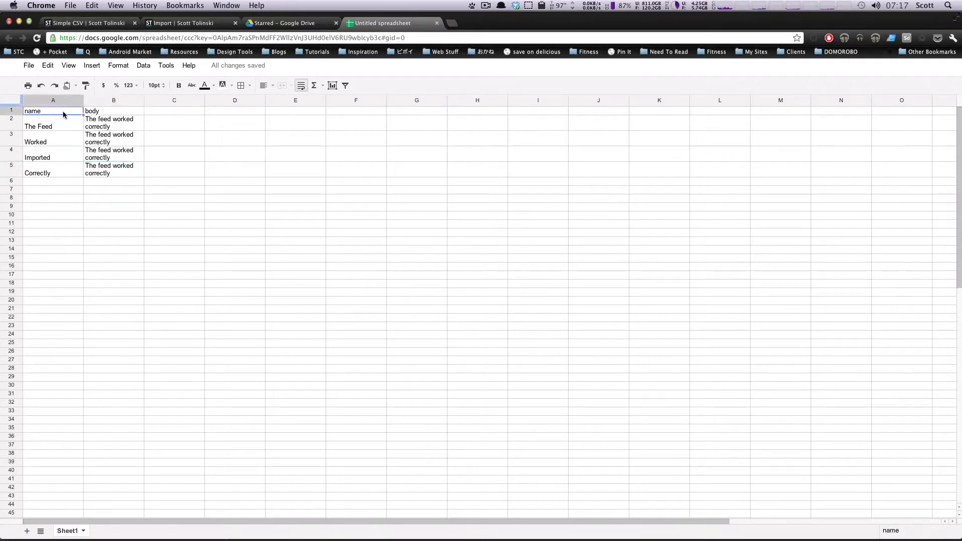
click(108, 113)
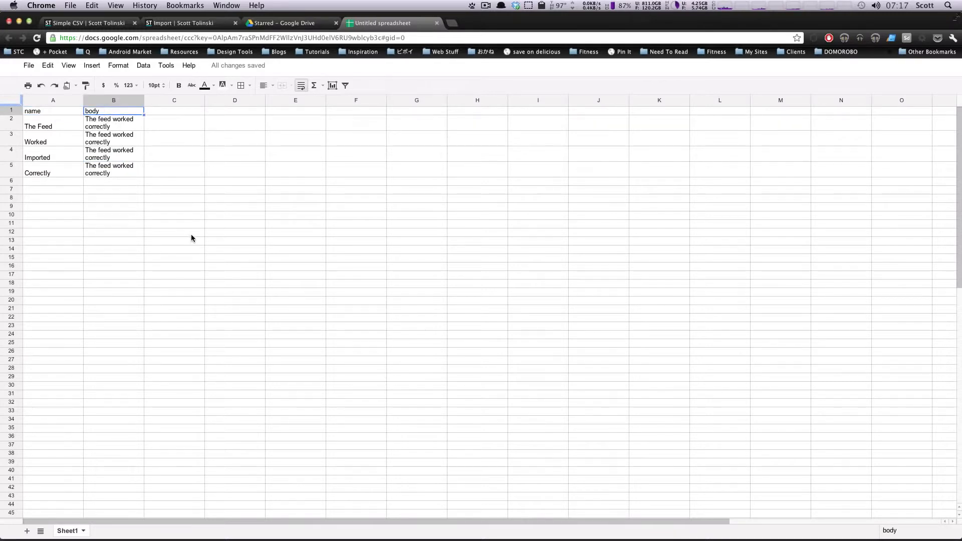
drag(48, 124, 47, 175)
drag(96, 127, 123, 168)
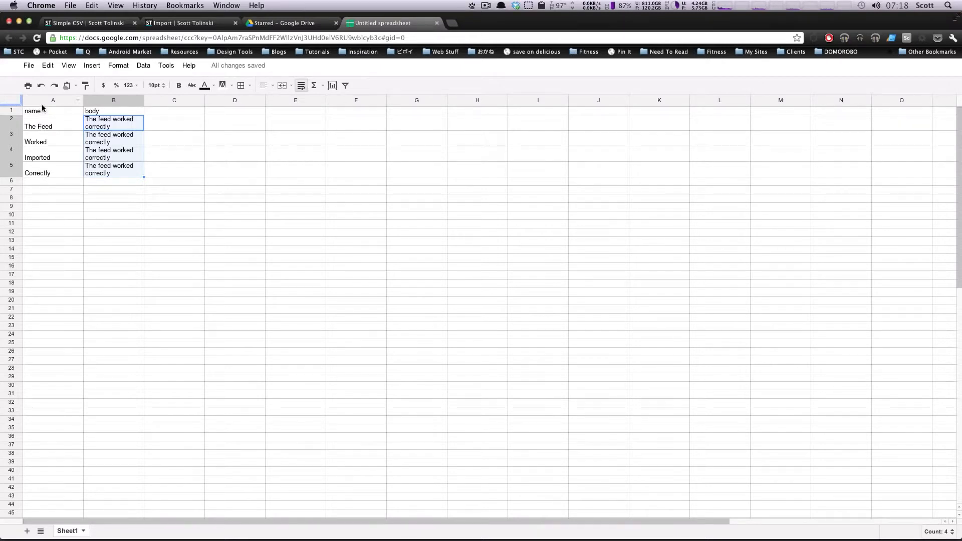
Switch to the Drupal site and start a new content type named Feed
click(86, 29)
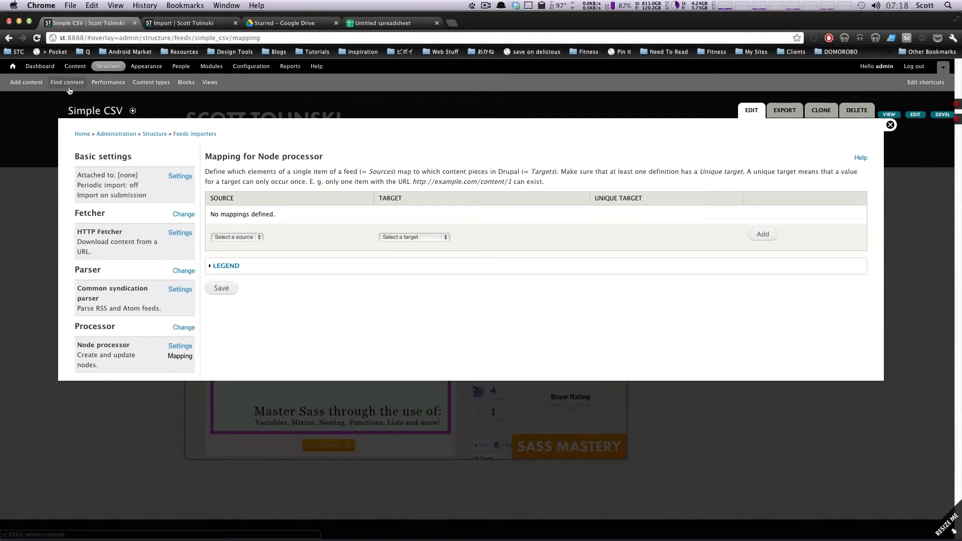
click(159, 83)
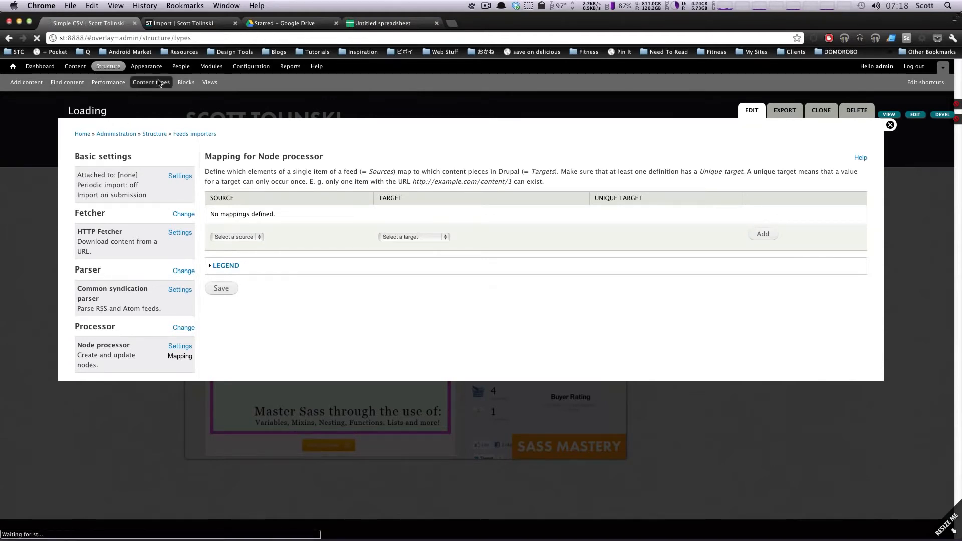
click(107, 156)
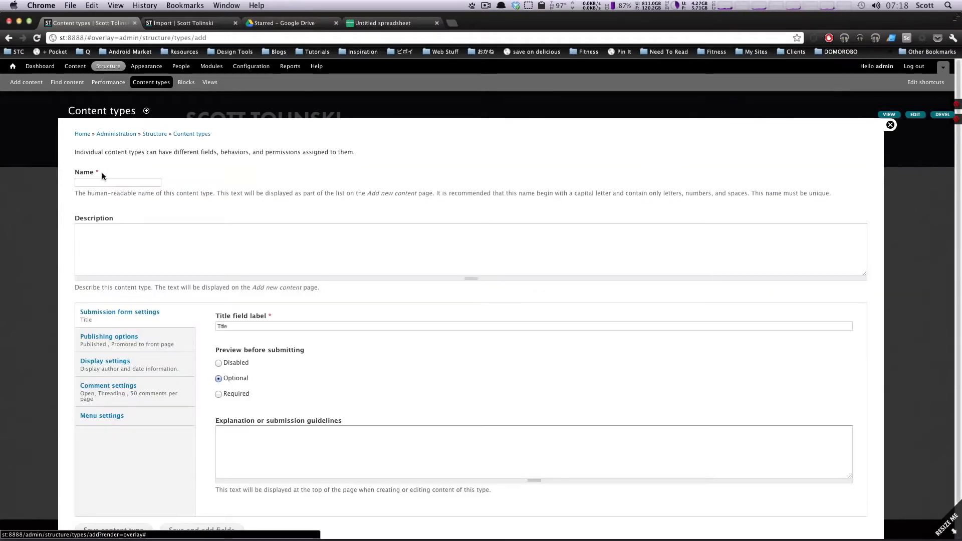
click(115, 183)
text(Feed)
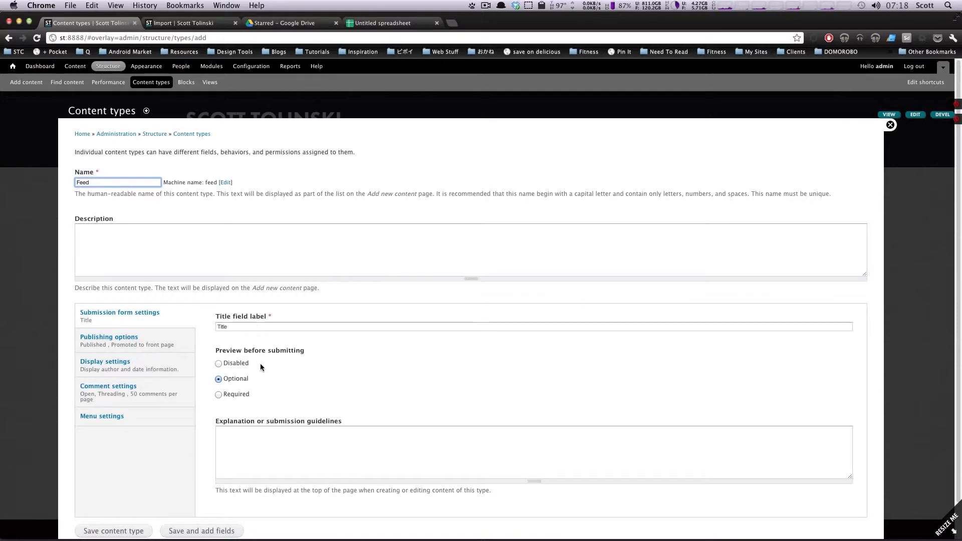
Turn off author and date information for the Feed content type, keep comments Open, and save it, continuing to its fields
scroll(201, 409, down, 2)
click(129, 303)
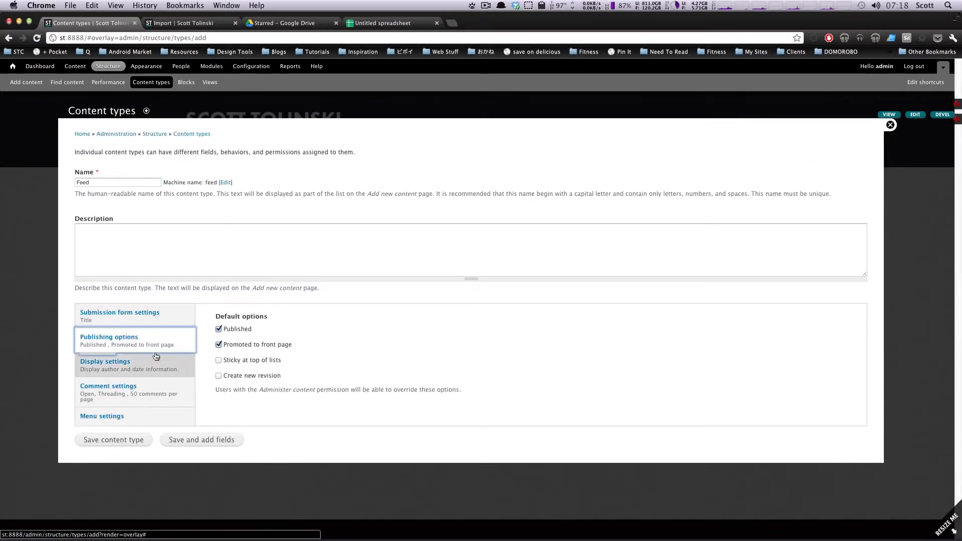
click(148, 368)
click(219, 317)
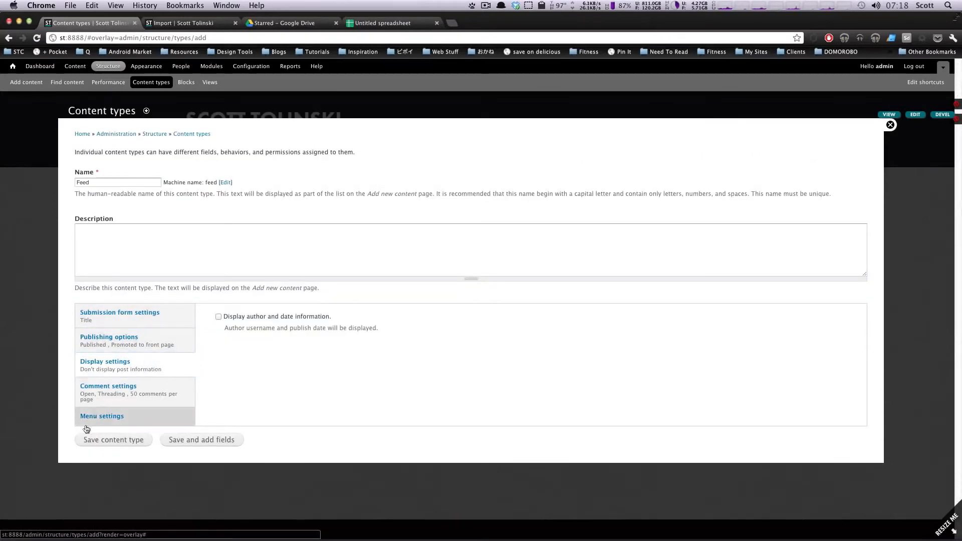
click(106, 396)
click(231, 328)
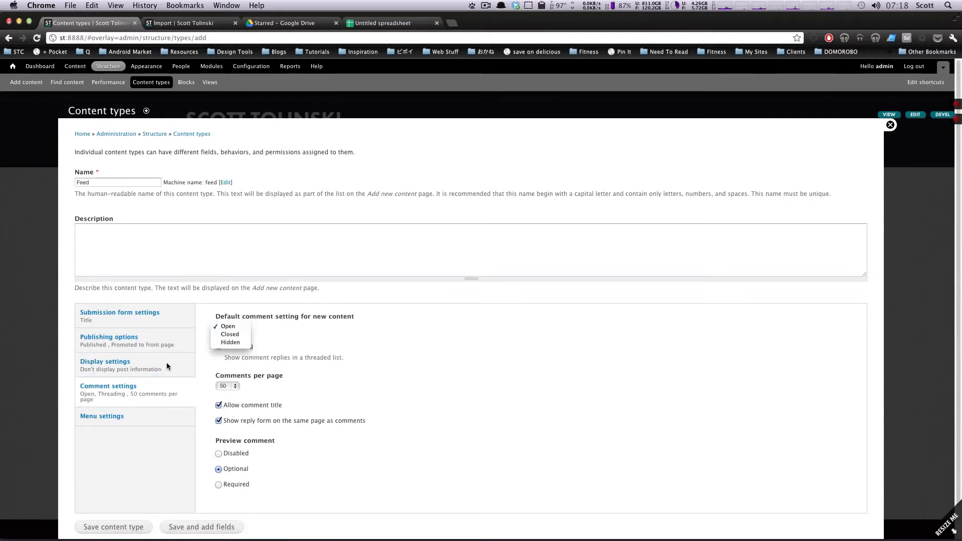
scroll(153, 476, down, 2)
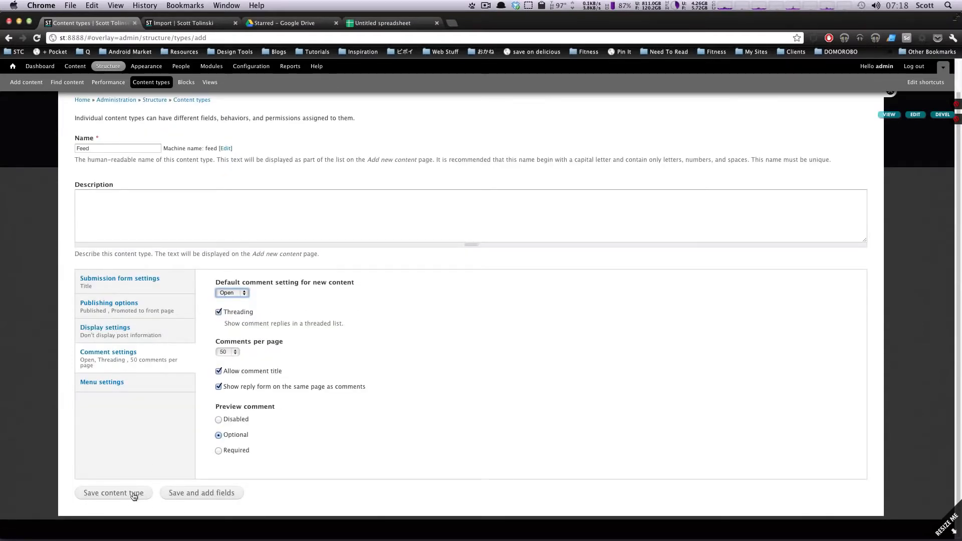
click(170, 494)
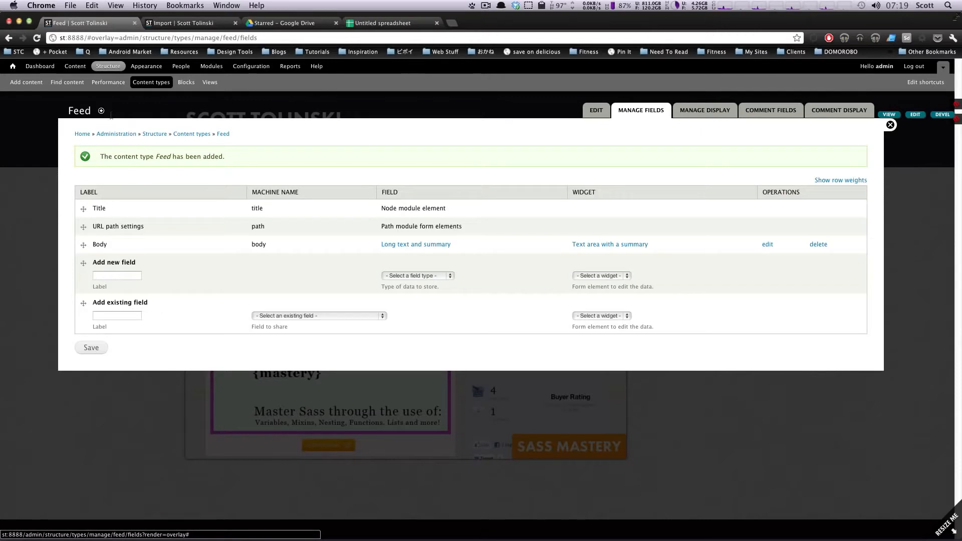
Open the Simple CSV importer from the site's Feeds importers for editing
click(106, 69)
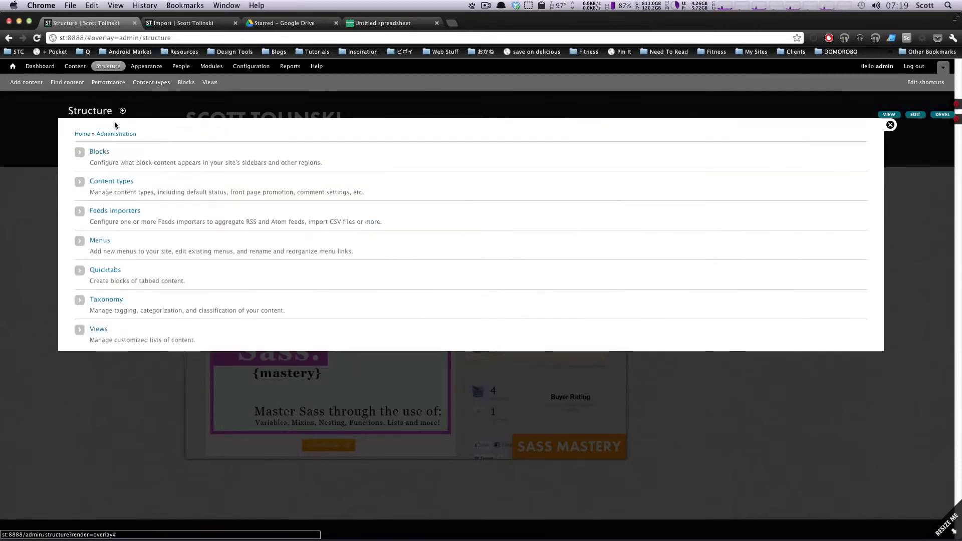
click(109, 211)
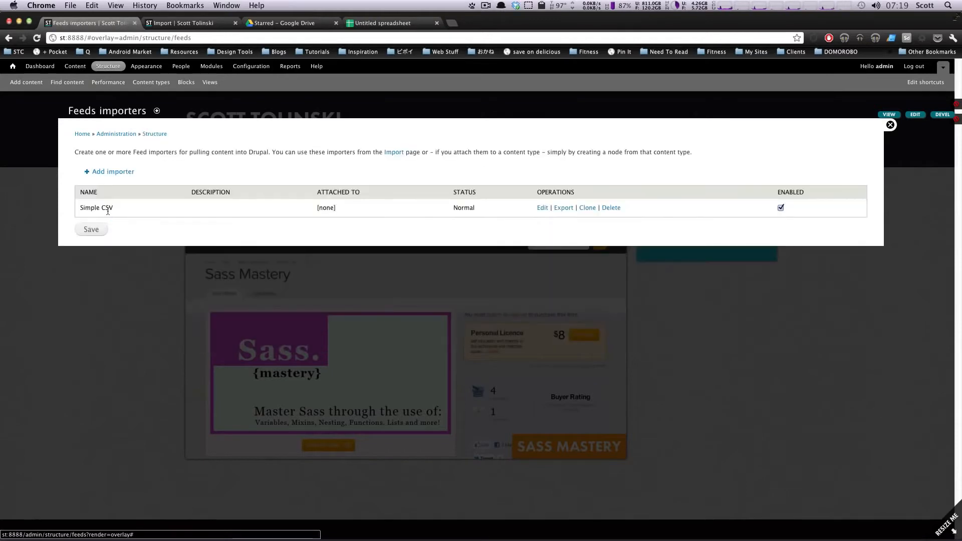
drag(79, 208, 152, 211)
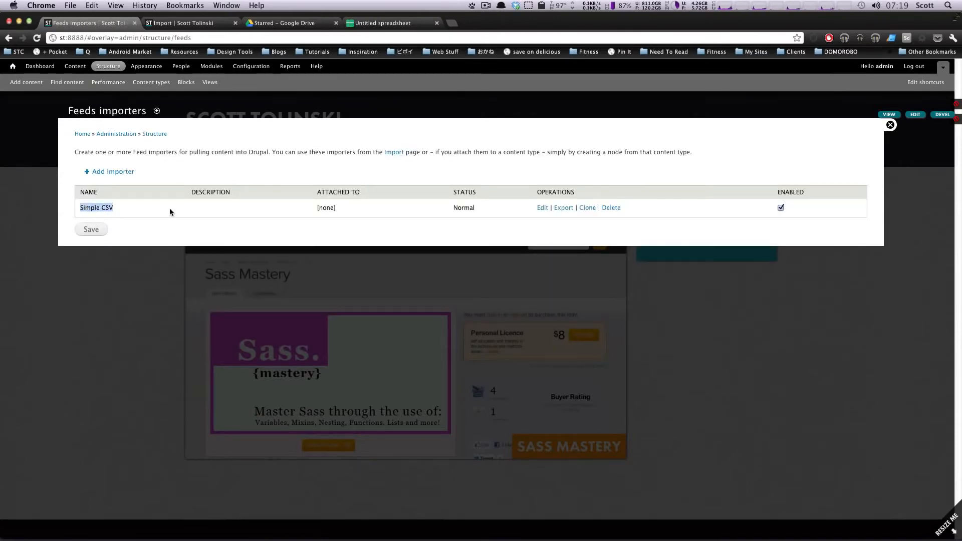
click(172, 212)
drag(388, 212, 157, 214)
click(113, 208)
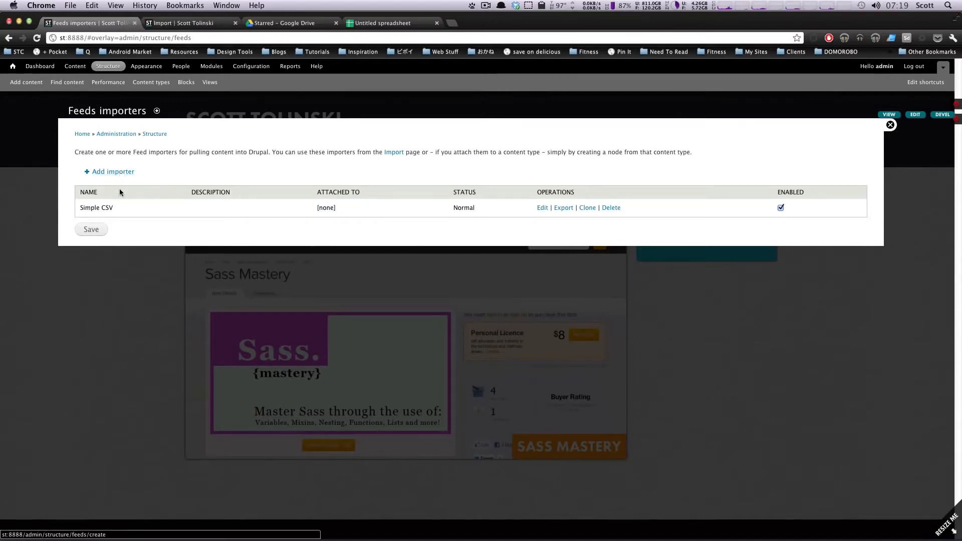
drag(120, 208, 79, 208)
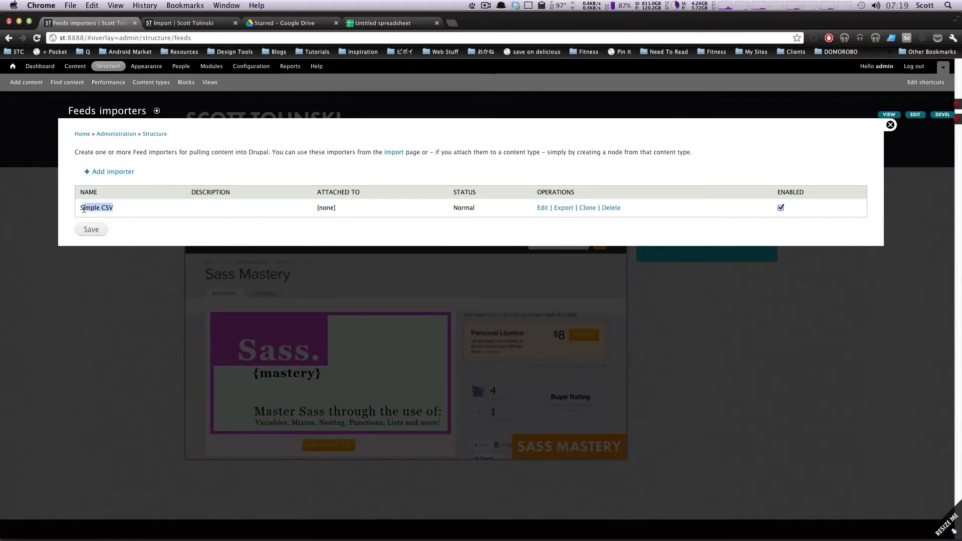
click(121, 204)
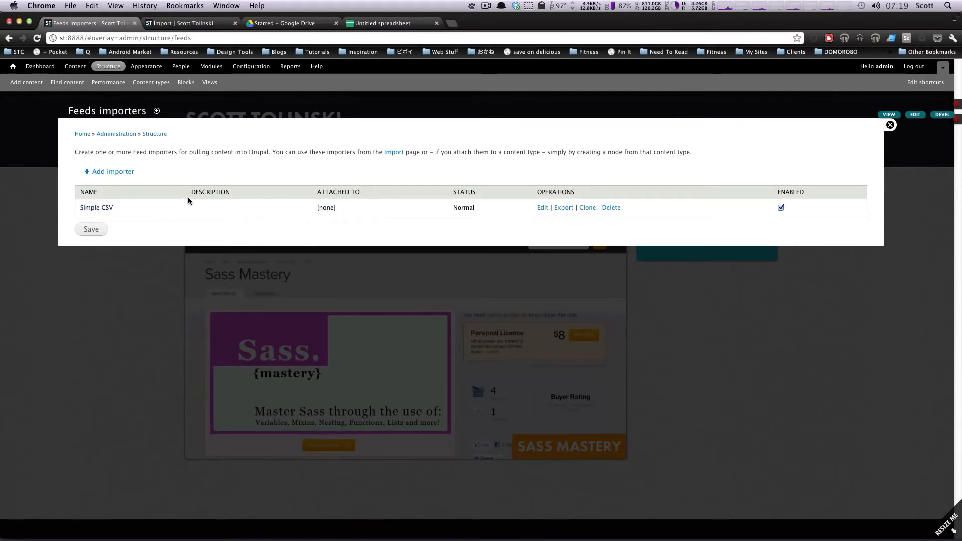
click(543, 208)
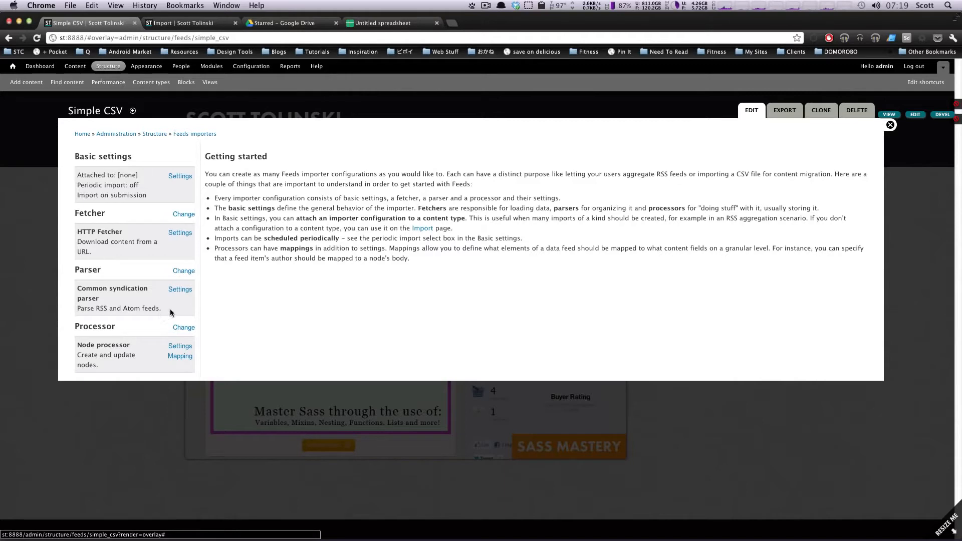
In the importer's basic settings, keep the standalone form, disable Import on submission, and save
click(179, 177)
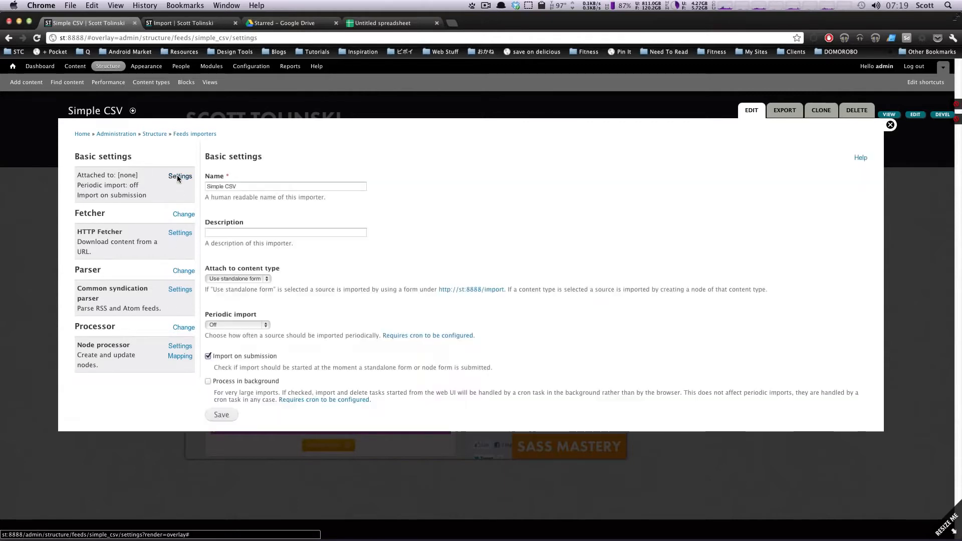
click(251, 187)
click(258, 231)
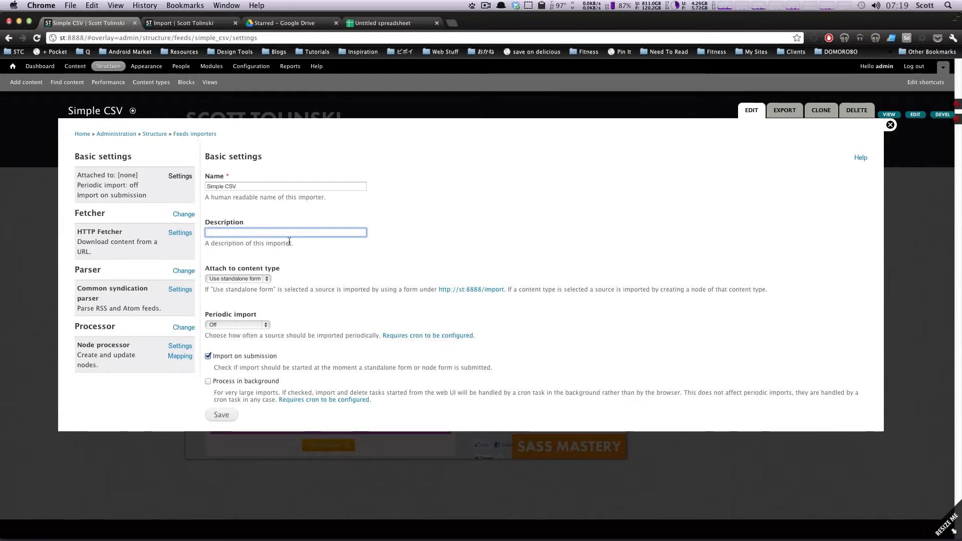
click(263, 278)
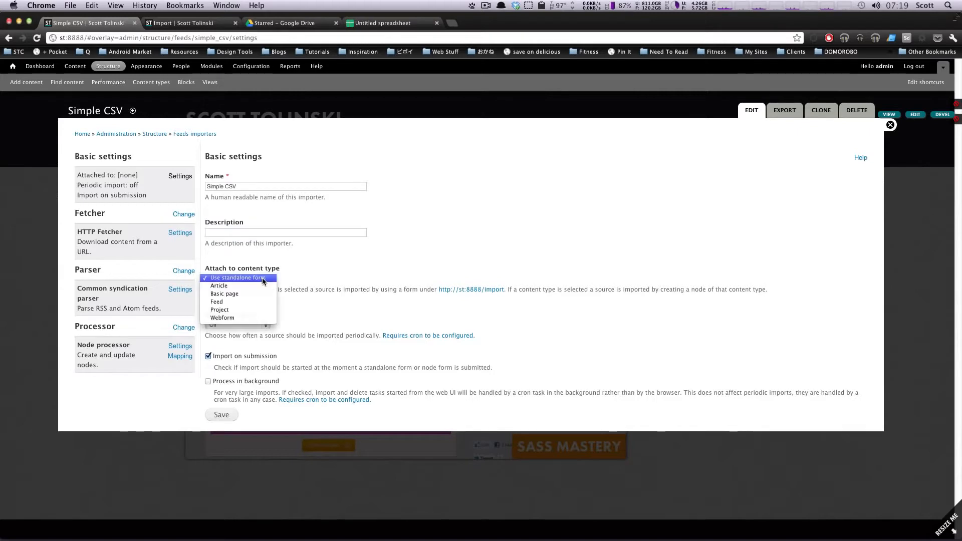
click(262, 277)
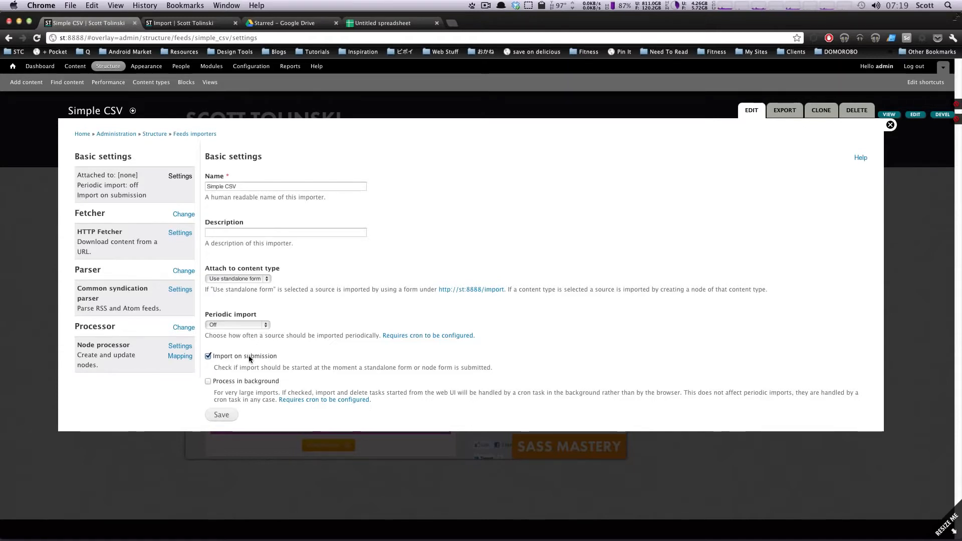
drag(262, 356, 251, 357)
click(223, 416)
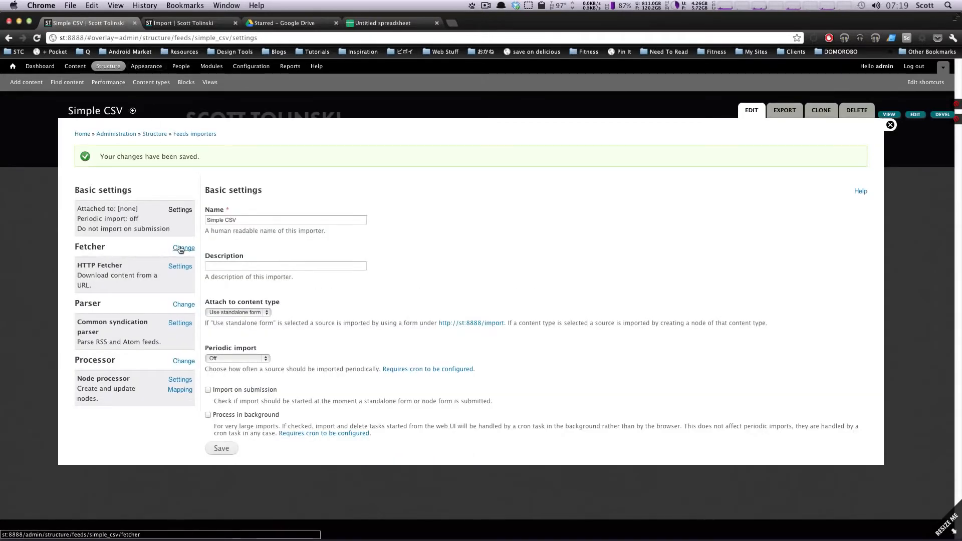
Change the importer's fetcher to File upload and save the selection
click(181, 248)
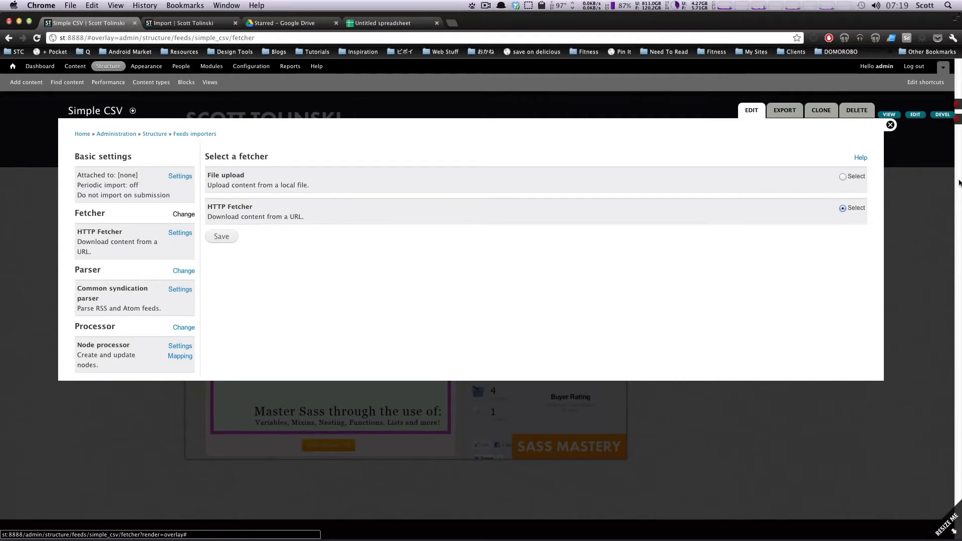
click(843, 176)
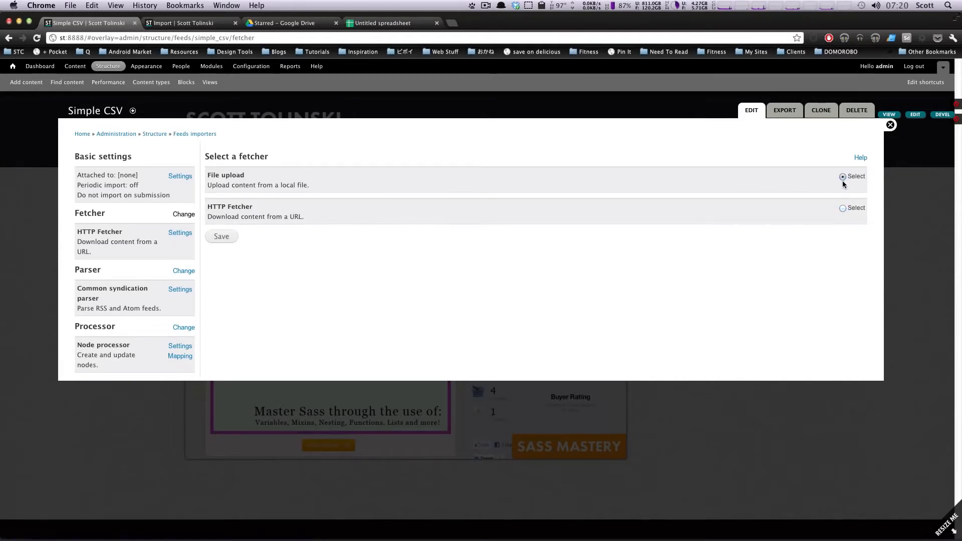
click(223, 237)
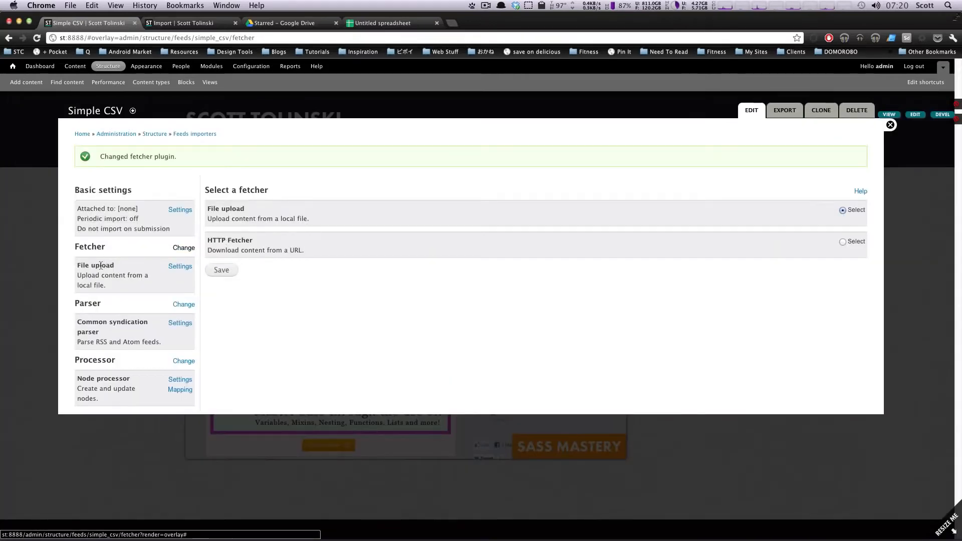
drag(101, 265, 80, 262)
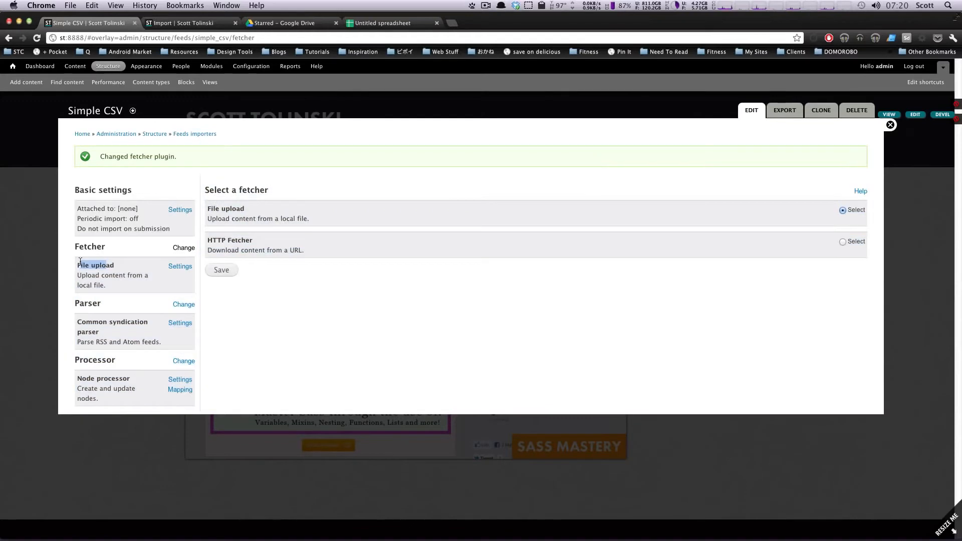
Review the File upload fetcher's allowed extensions and save its settings with direct file or directory paths left disabled
click(181, 267)
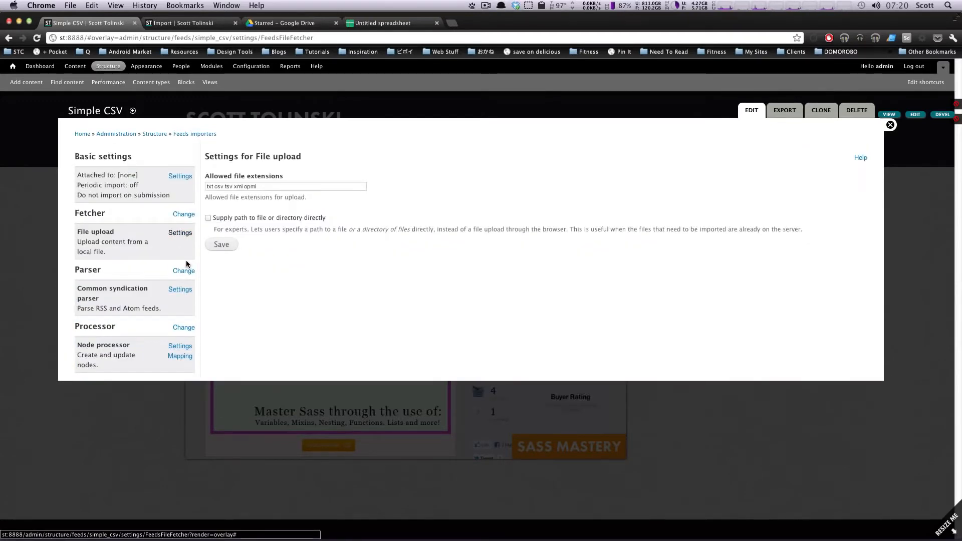
click(273, 187)
key(super+a)
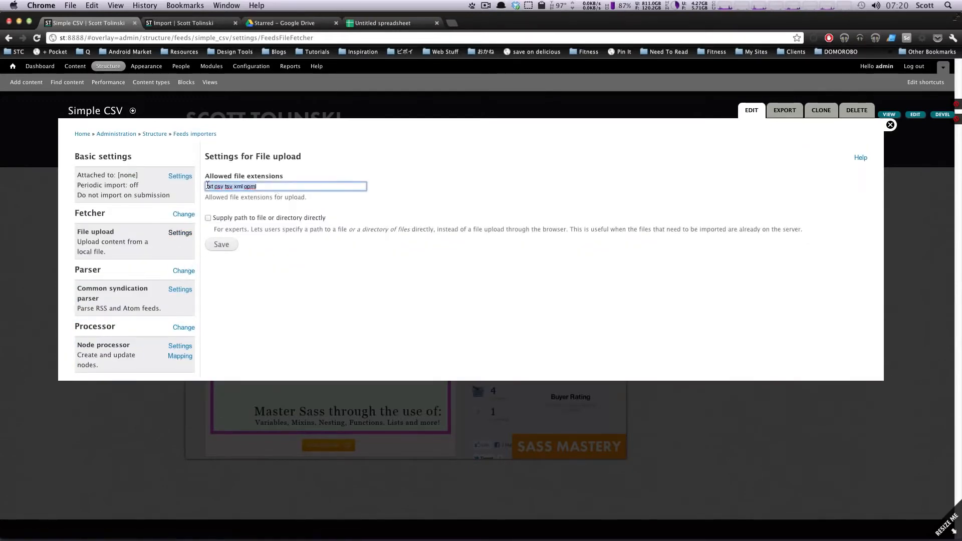
click(275, 187)
double_click(220, 186)
drag(212, 218, 242, 218)
drag(348, 210, 322, 218)
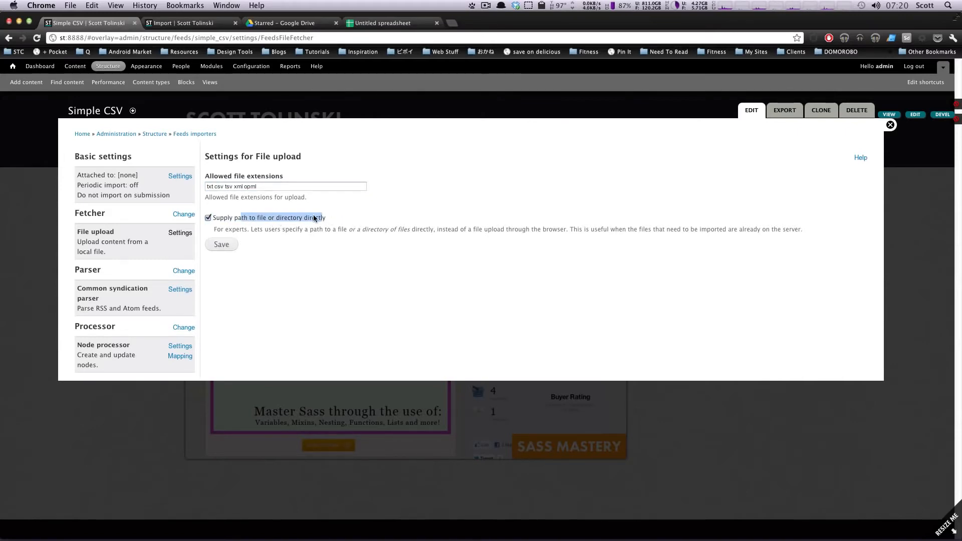
click(207, 218)
click(207, 218)
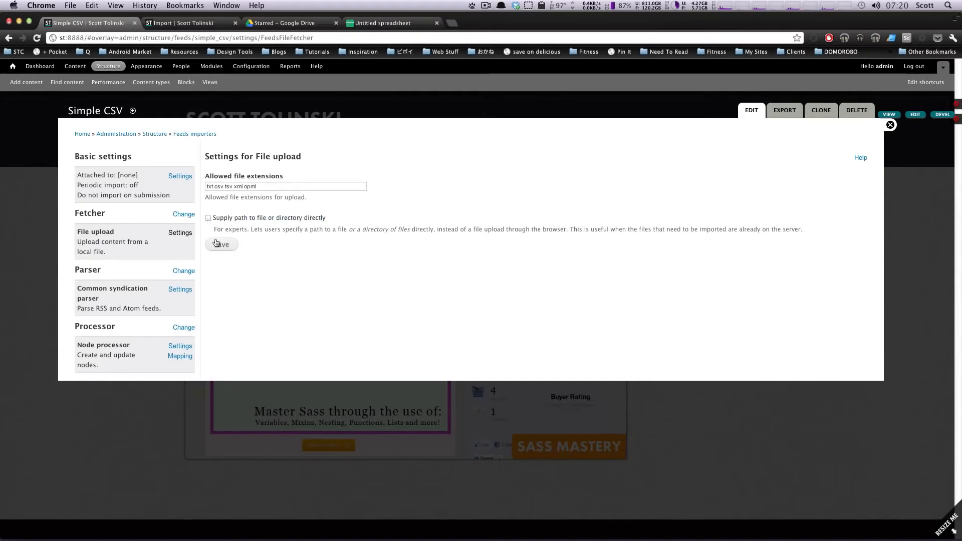
click(219, 246)
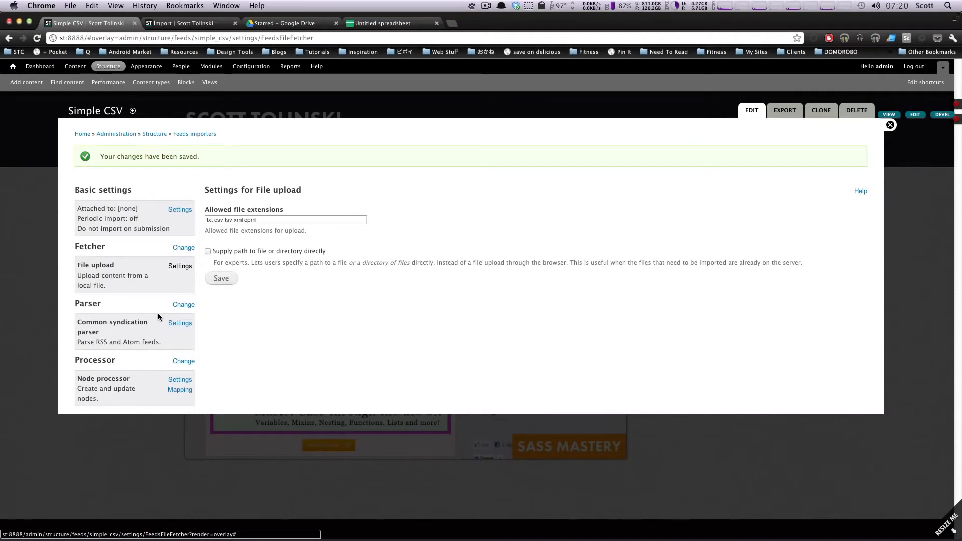
Change the importer's parser to CSV parser and save the selection
click(184, 307)
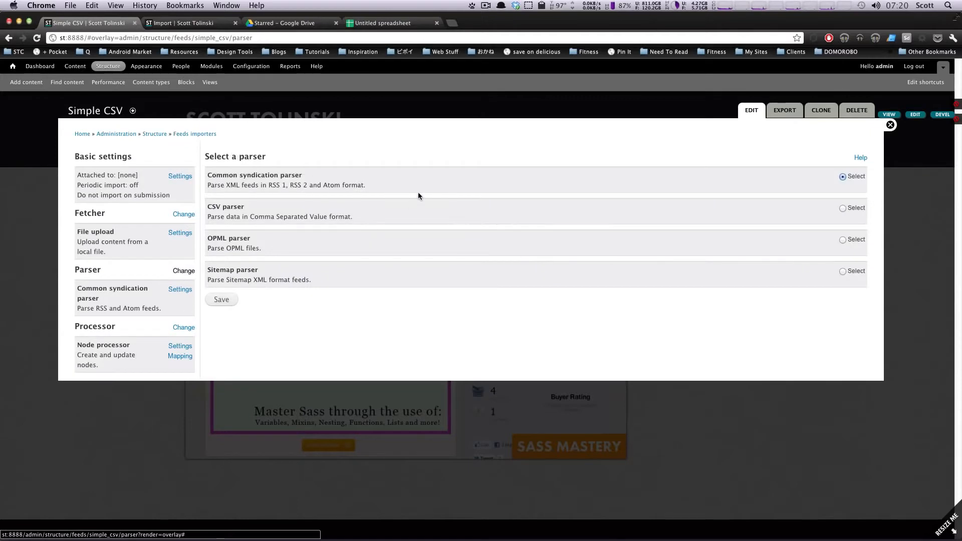
click(843, 208)
drag(345, 218, 221, 213)
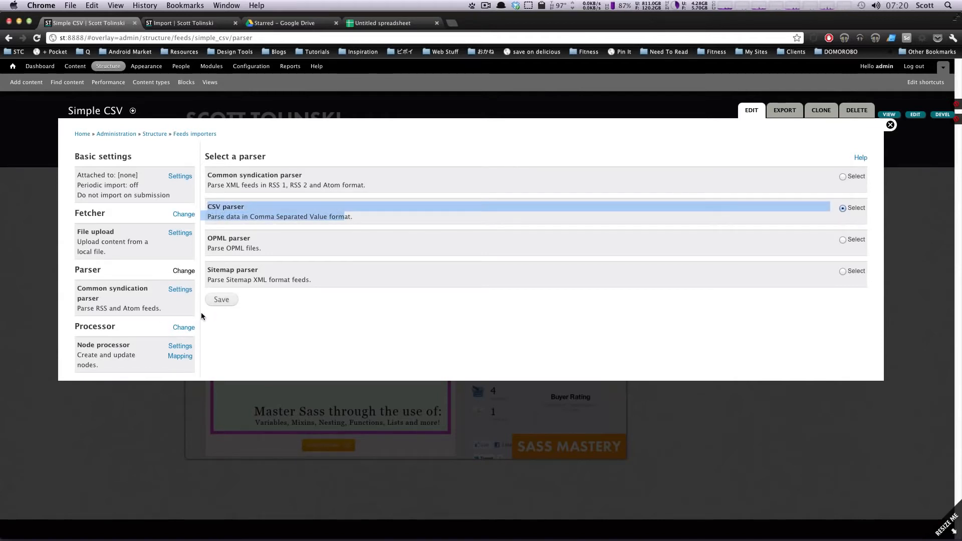
click(217, 301)
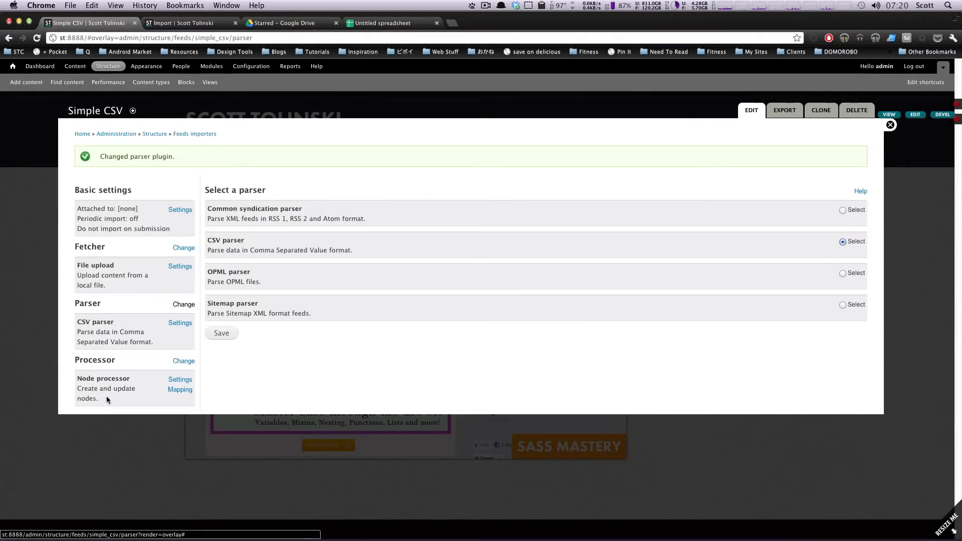
drag(96, 322, 82, 321)
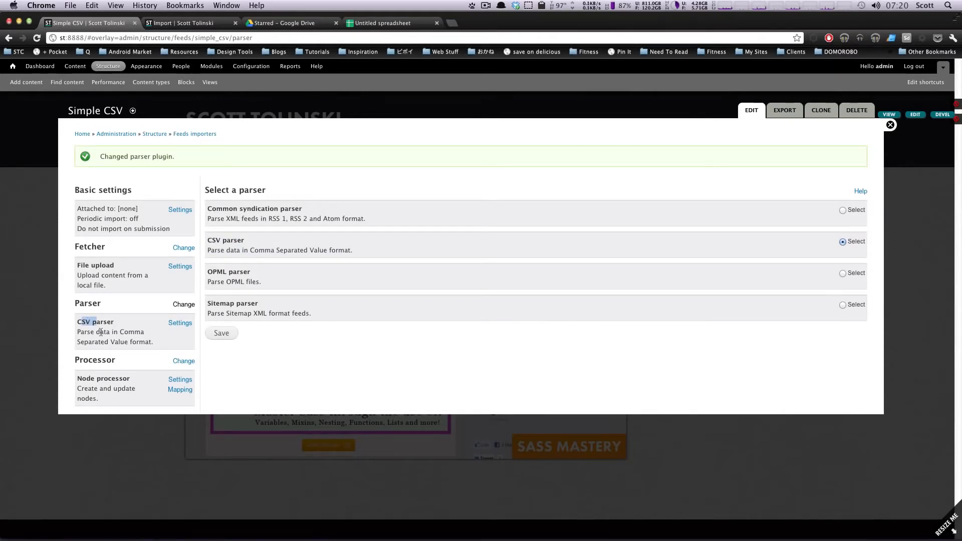
Review the CSV parser's settings, examining the default delimiter choices and the description of the No headers option
click(181, 323)
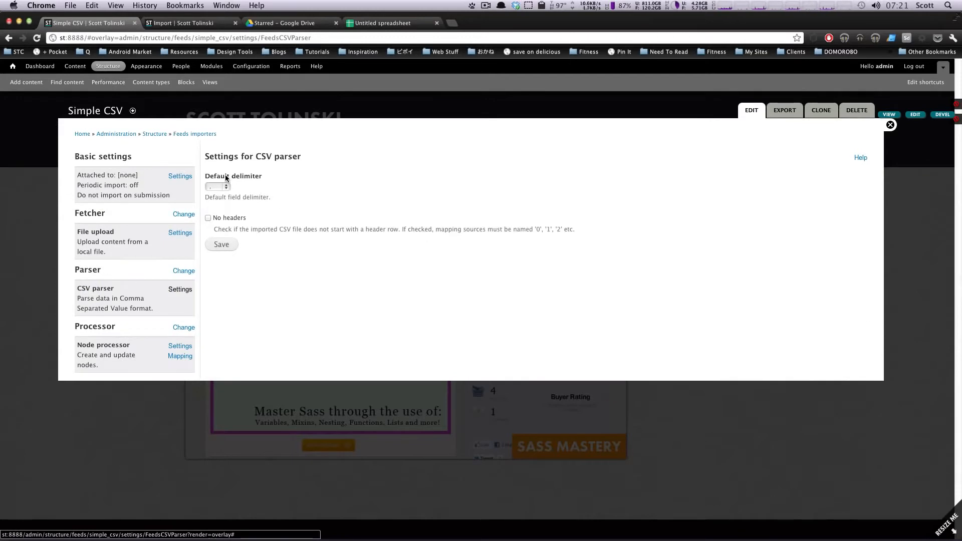
drag(225, 176, 262, 177)
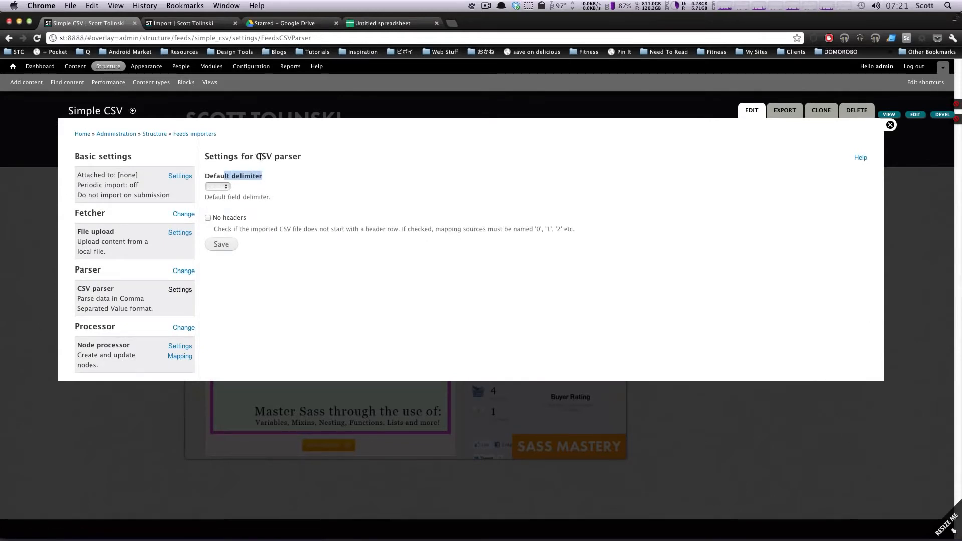
click(218, 187)
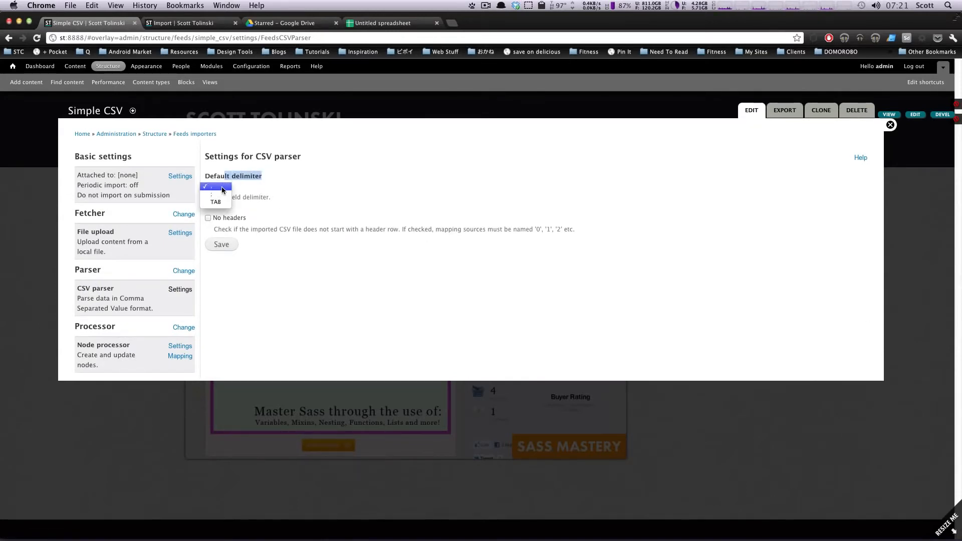
click(223, 189)
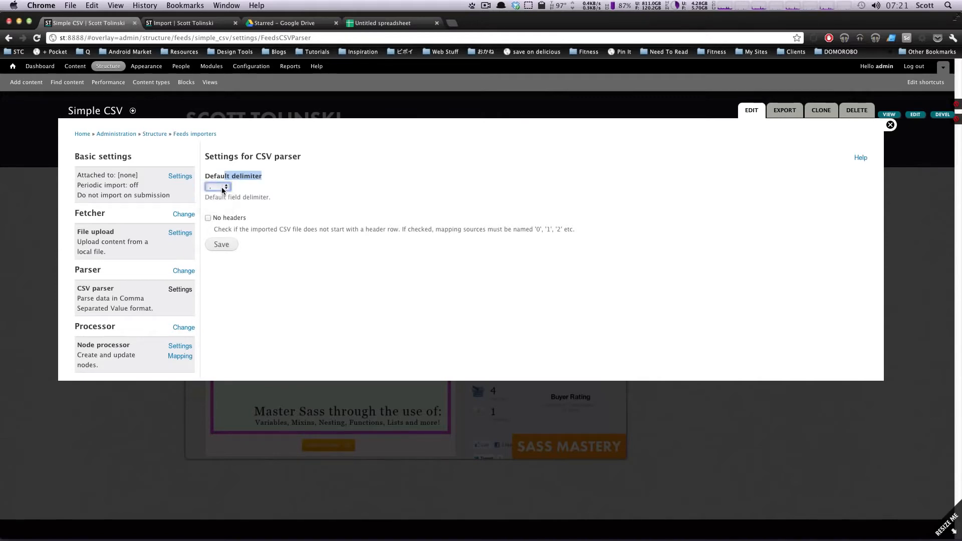
click(224, 191)
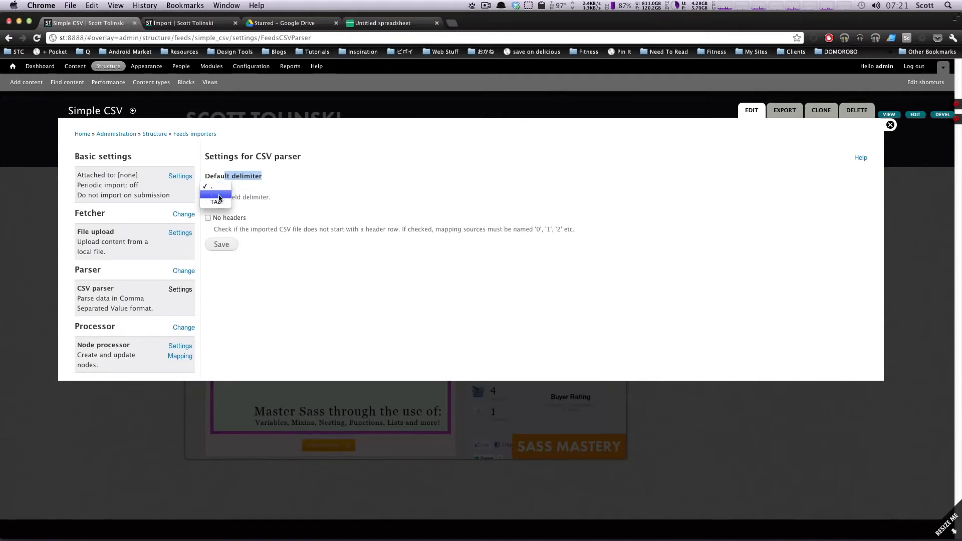
click(270, 181)
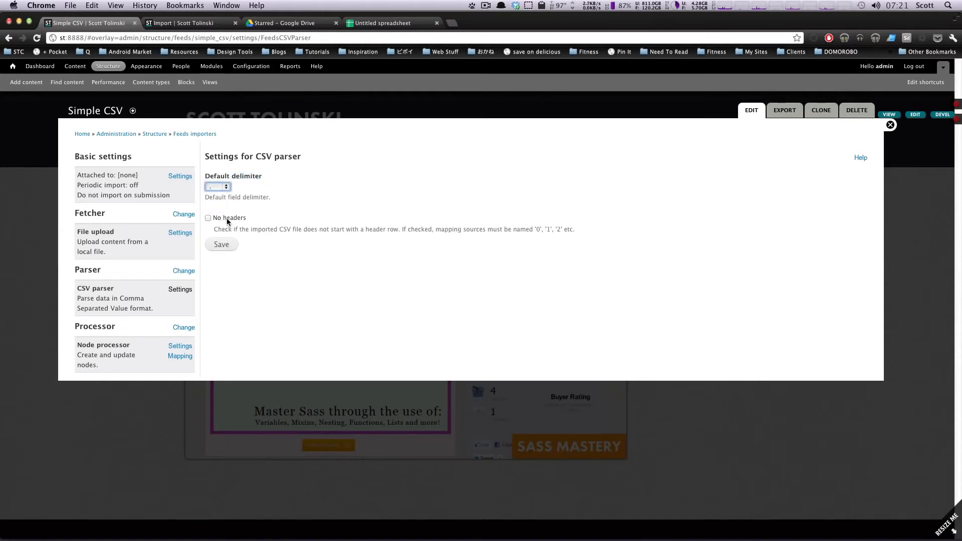
drag(253, 227, 573, 230)
click(576, 229)
drag(450, 230, 337, 240)
click(250, 225)
Review the processor choices, keep Node processor, and set its existing-node handling to Update existing nodes
click(184, 328)
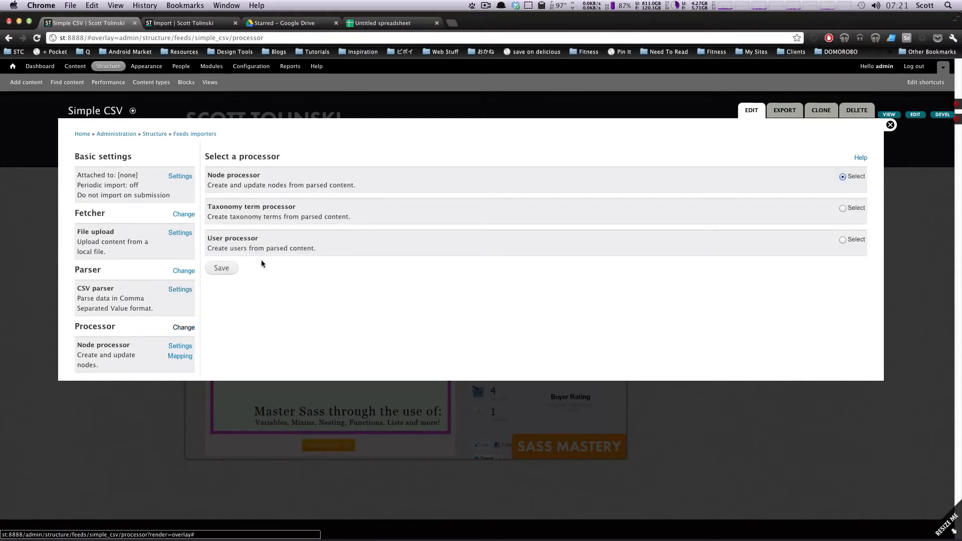
drag(355, 185, 215, 186)
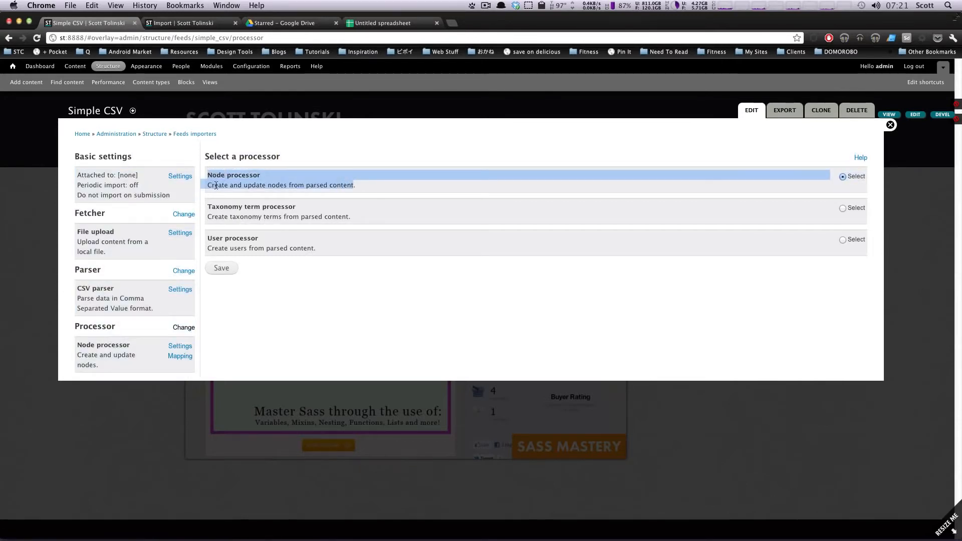
click(185, 347)
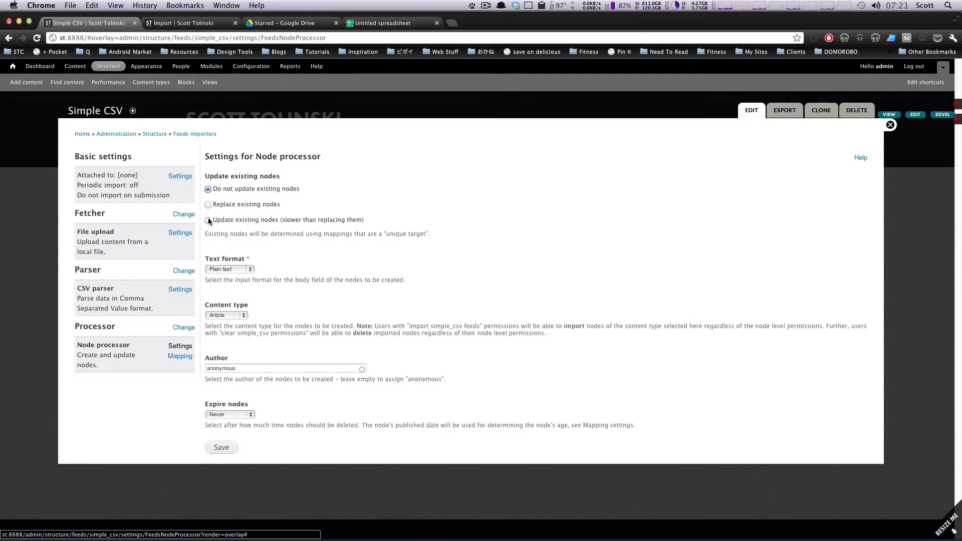
drag(209, 220, 372, 226)
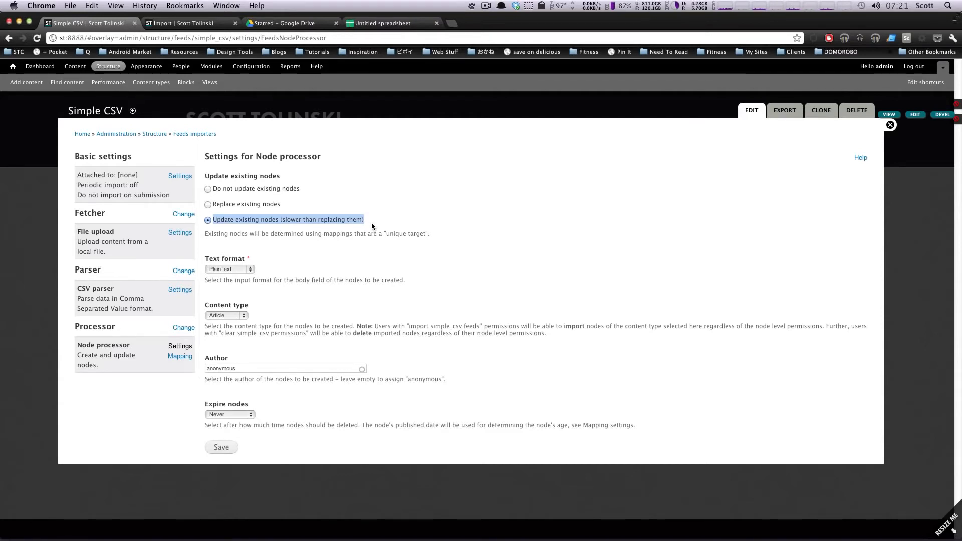
click(378, 226)
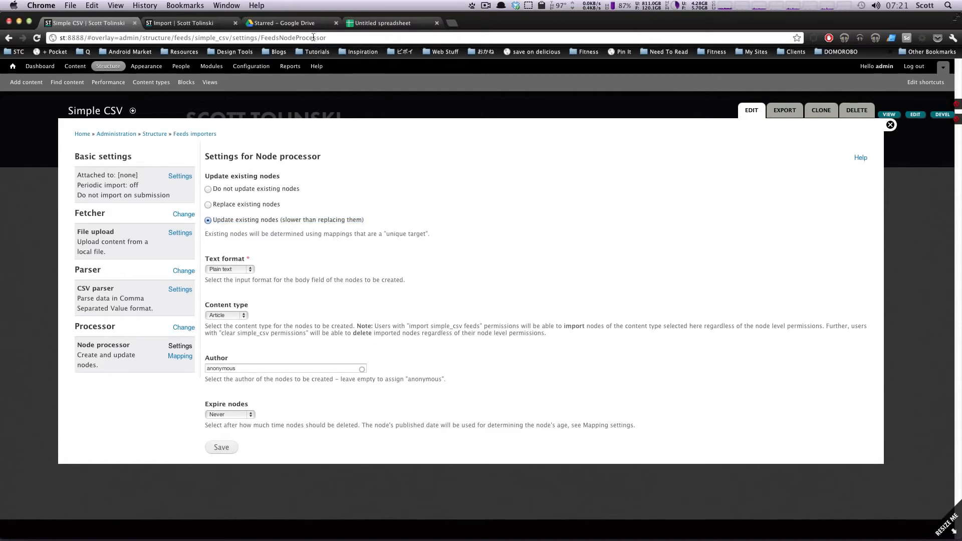
Check the source spreadsheet in Google Docs and set the Node processor's content type to Feed
click(384, 24)
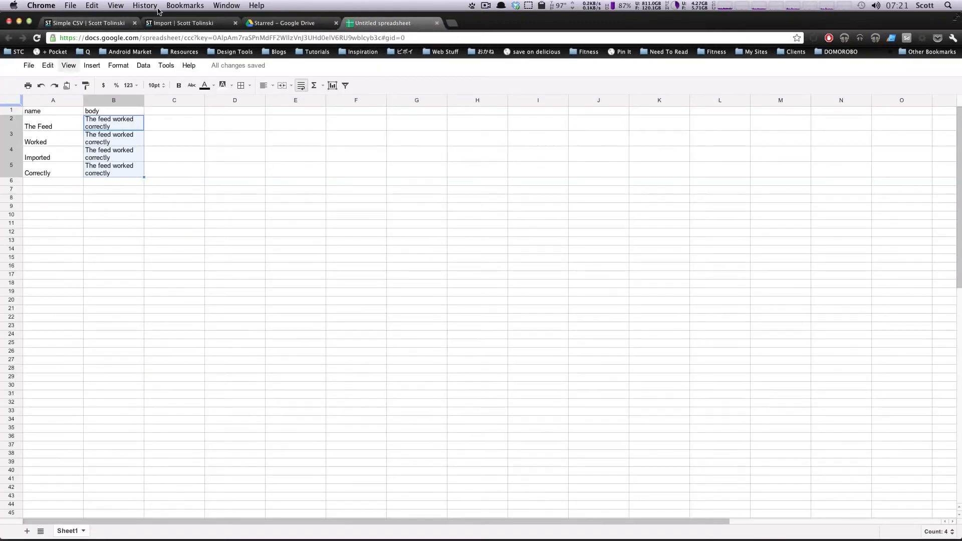
click(65, 24)
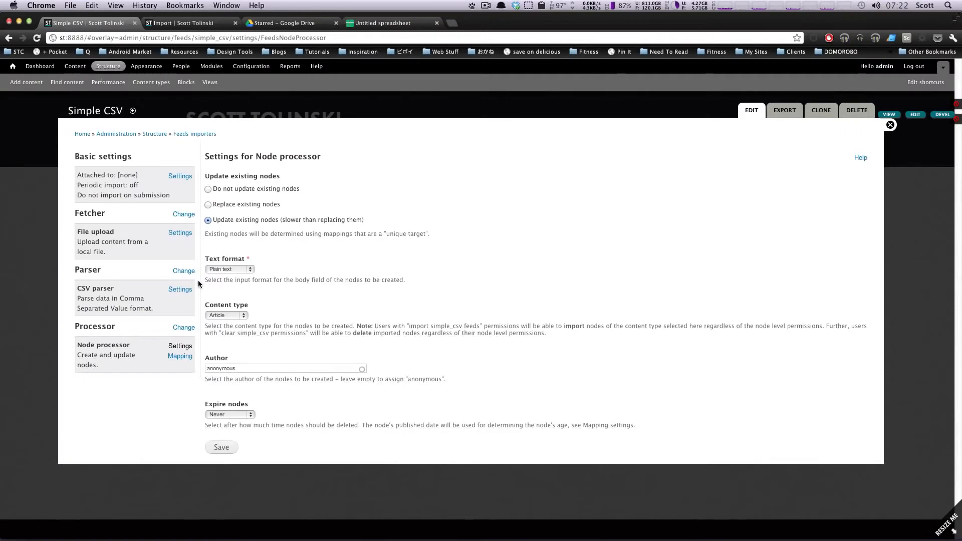
click(213, 316)
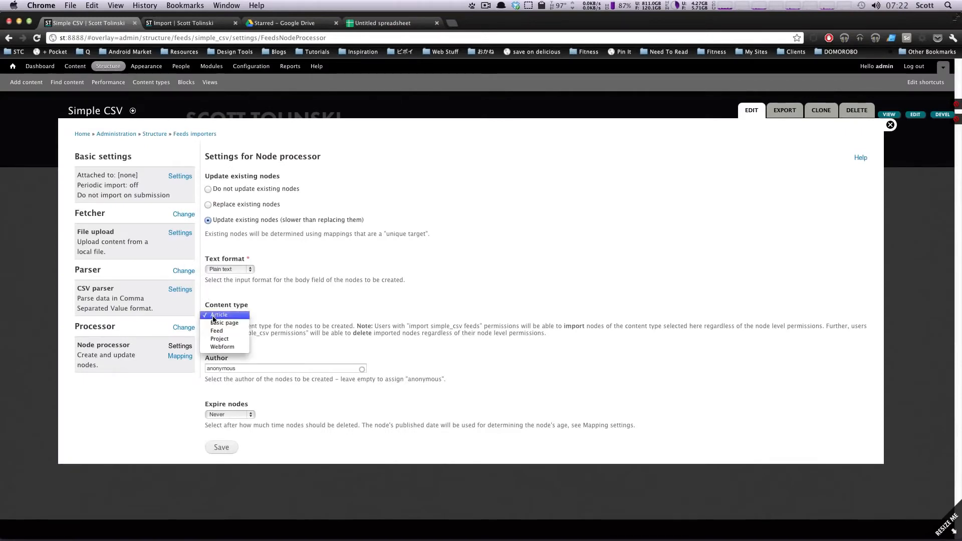
click(238, 332)
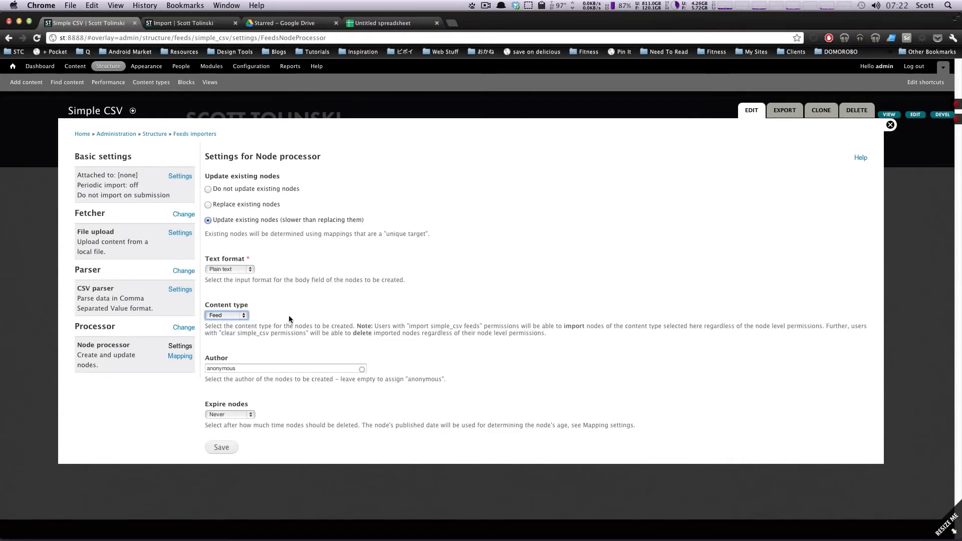
click(237, 316)
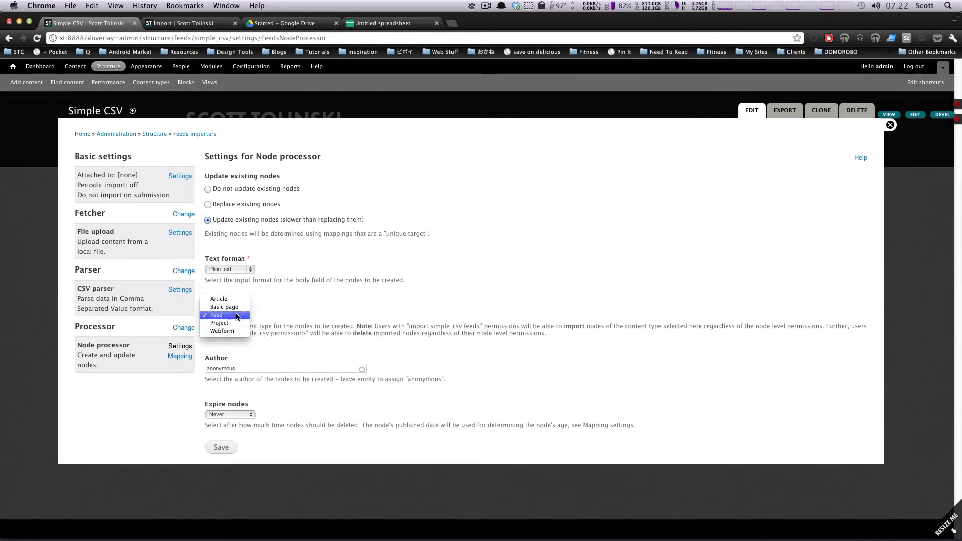
click(236, 316)
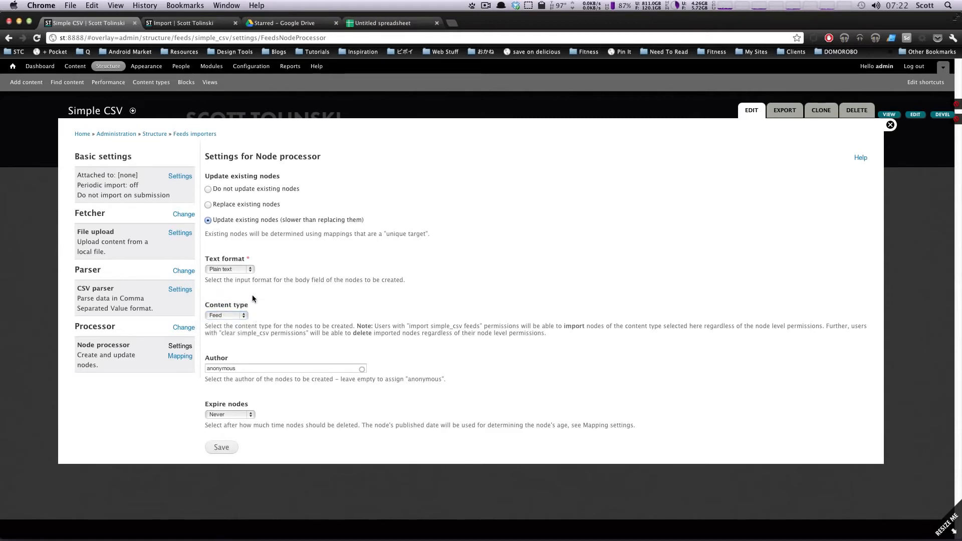
Review the text format options for the created nodes' body field, keeping Plain text
click(246, 270)
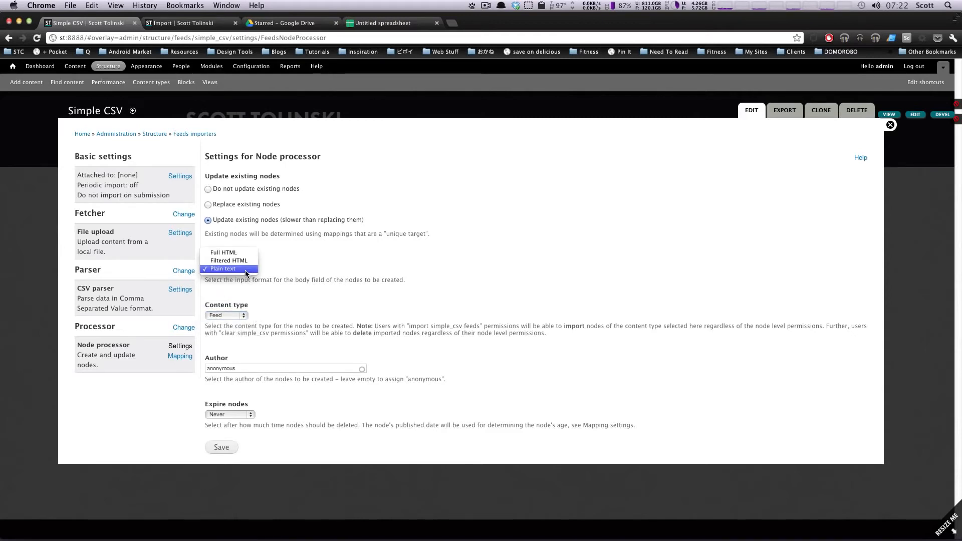
click(245, 269)
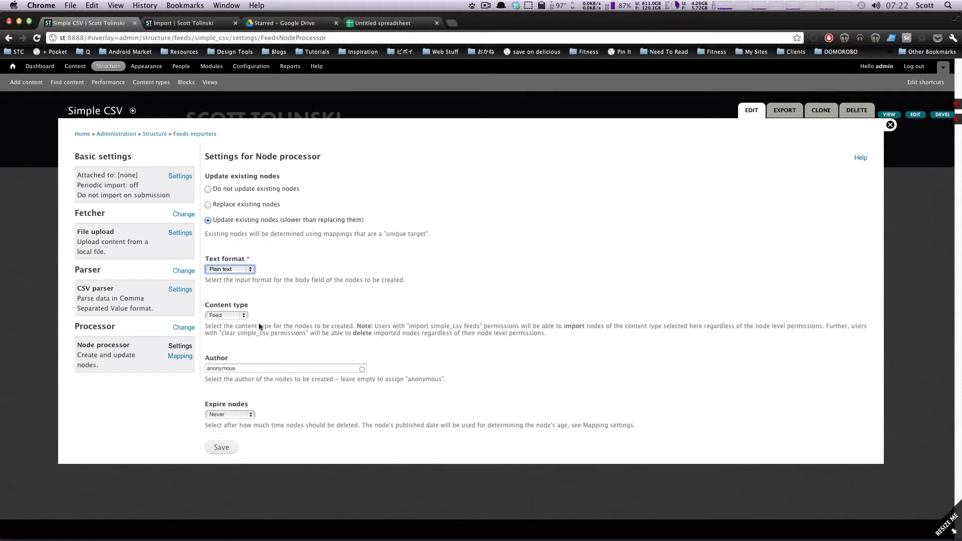
click(242, 271)
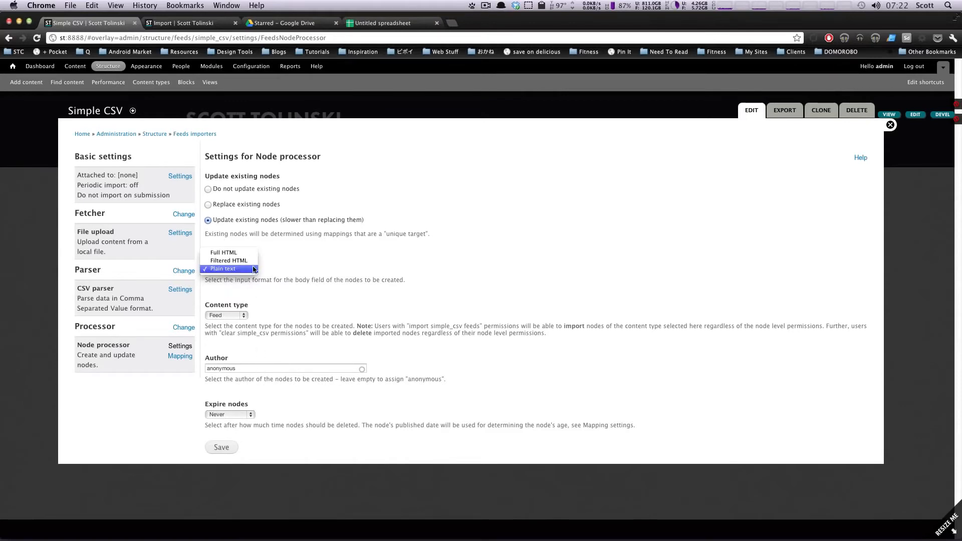
click(321, 266)
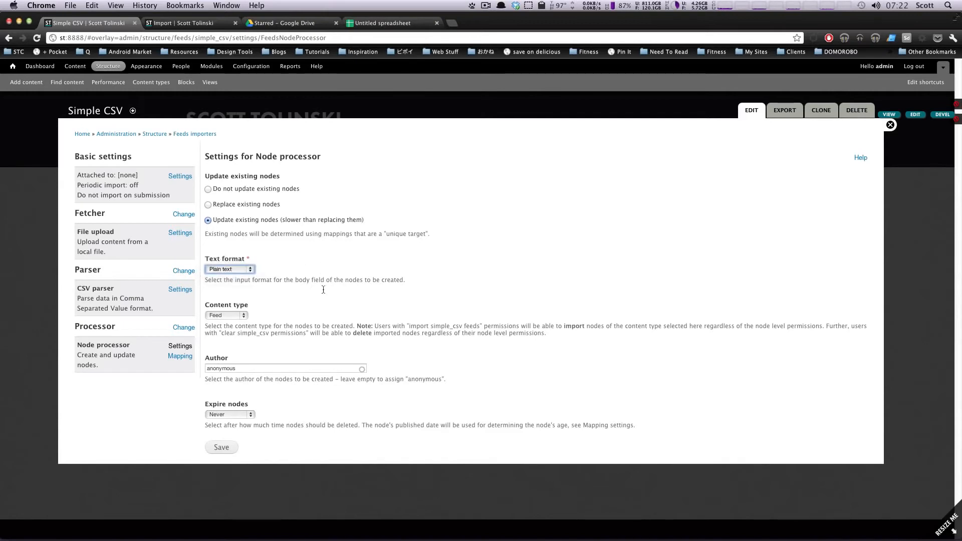
Replace the default author with the site owner's name and save the Node processor settings
drag(299, 374, 161, 360)
click(219, 372)
double_click(222, 369)
text(Scott)
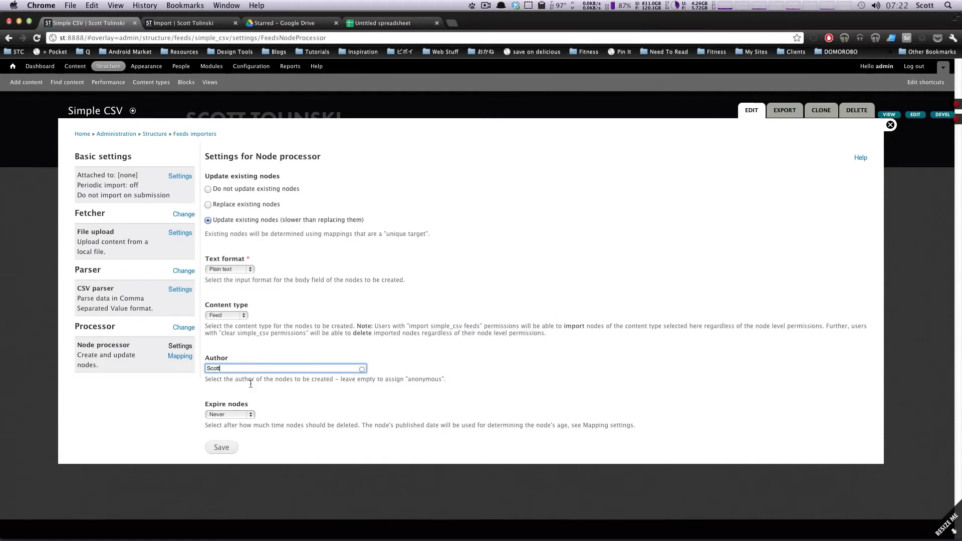
click(269, 412)
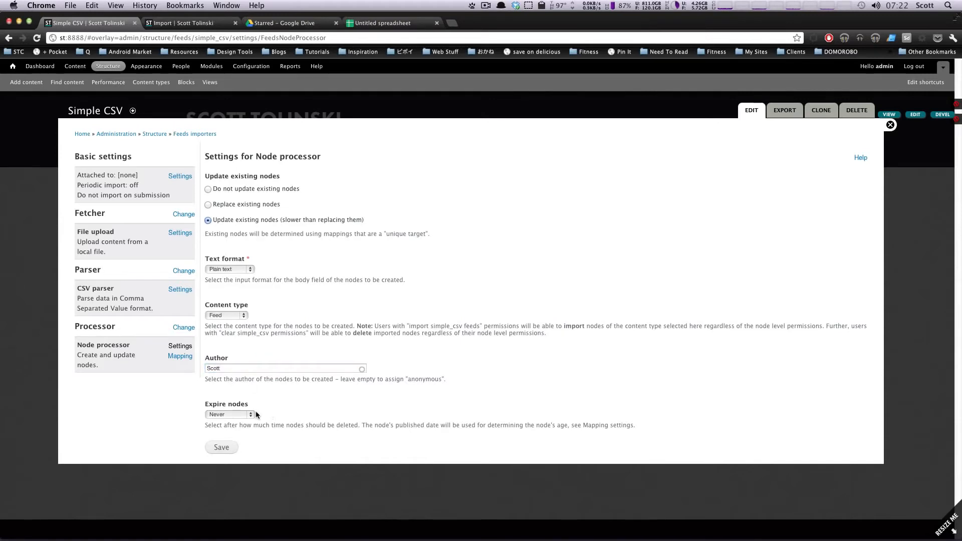
click(221, 447)
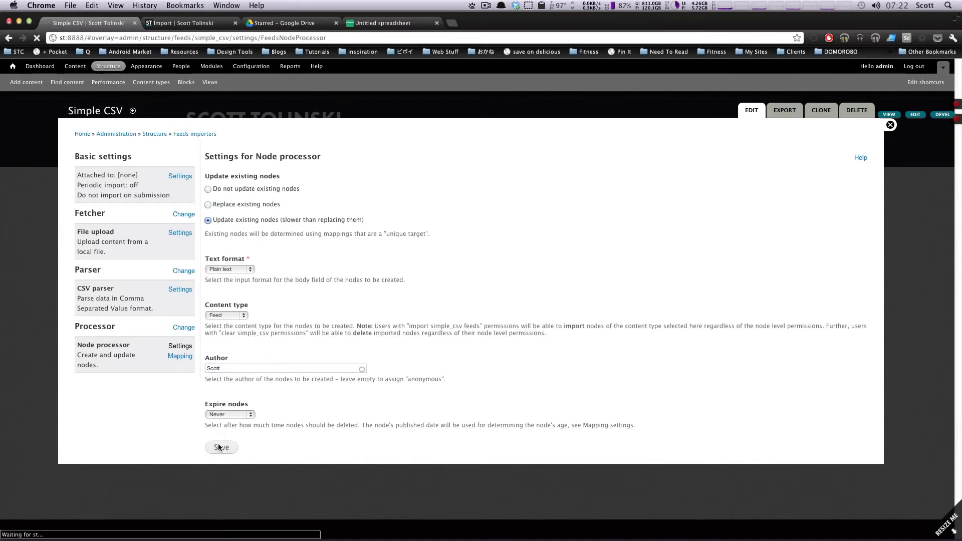
Open the Node processor's mapping and choose Title as the target for the first mapping
click(184, 391)
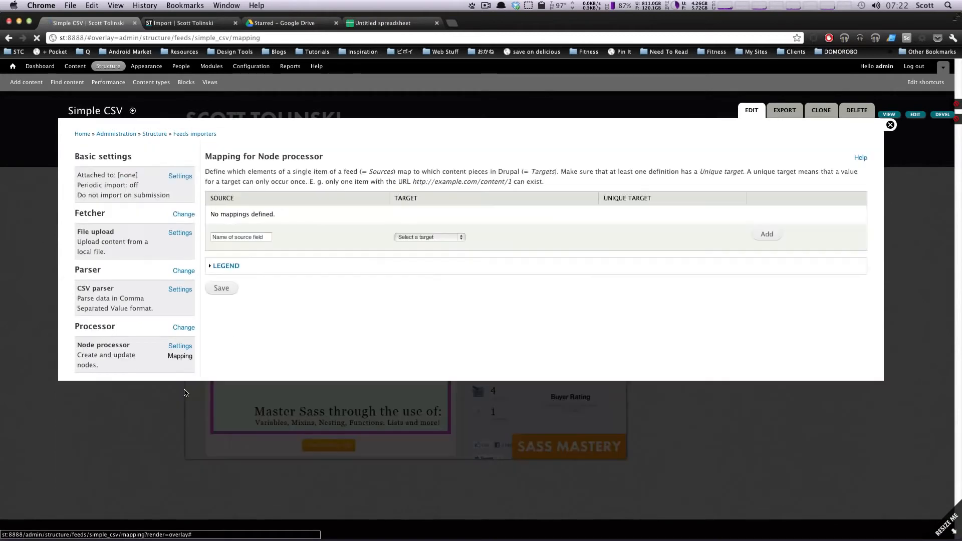
click(243, 238)
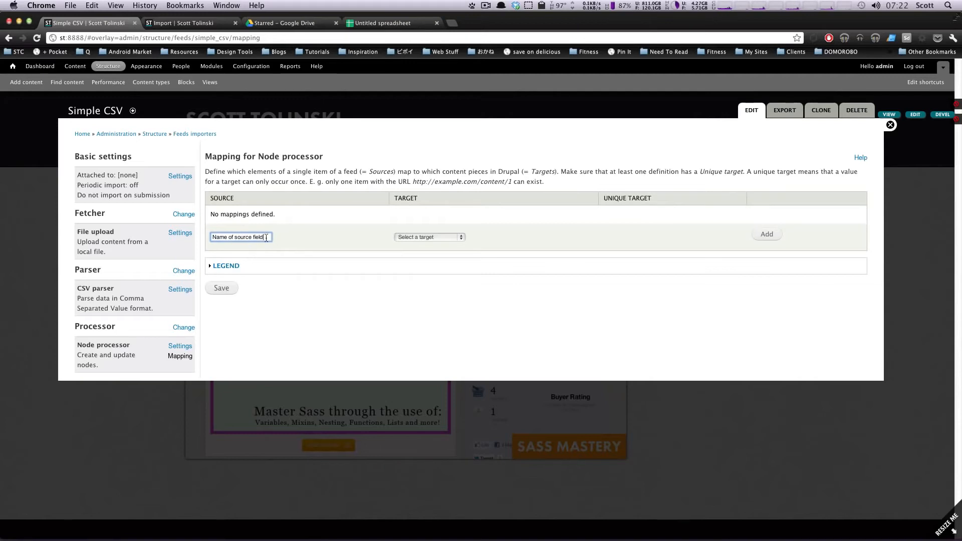
triple_click(266, 238)
click(438, 236)
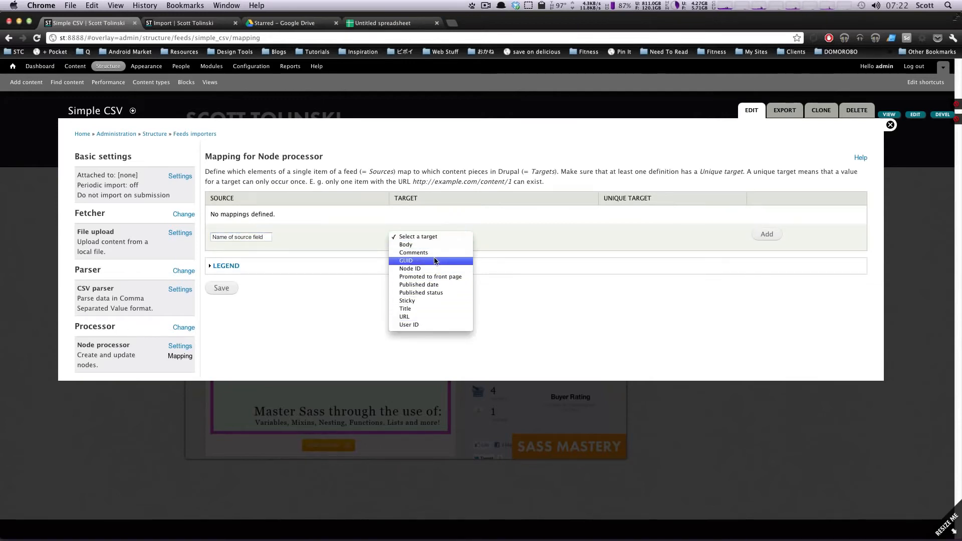
click(425, 309)
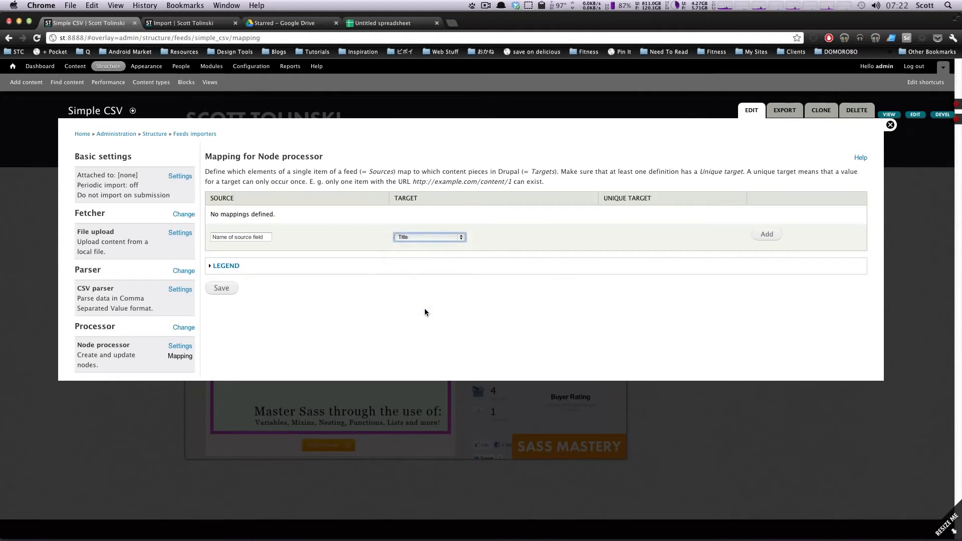
Copy the header text "name" from cell A1 of the Google Docs spreadsheet for the mapping's source field
click(243, 235)
click(390, 24)
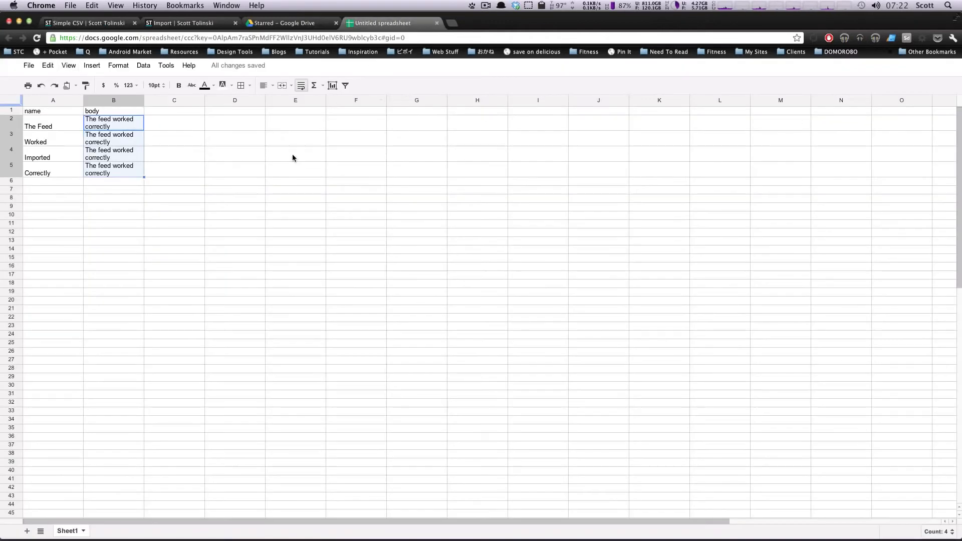
click(57, 115)
double_click(56, 114)
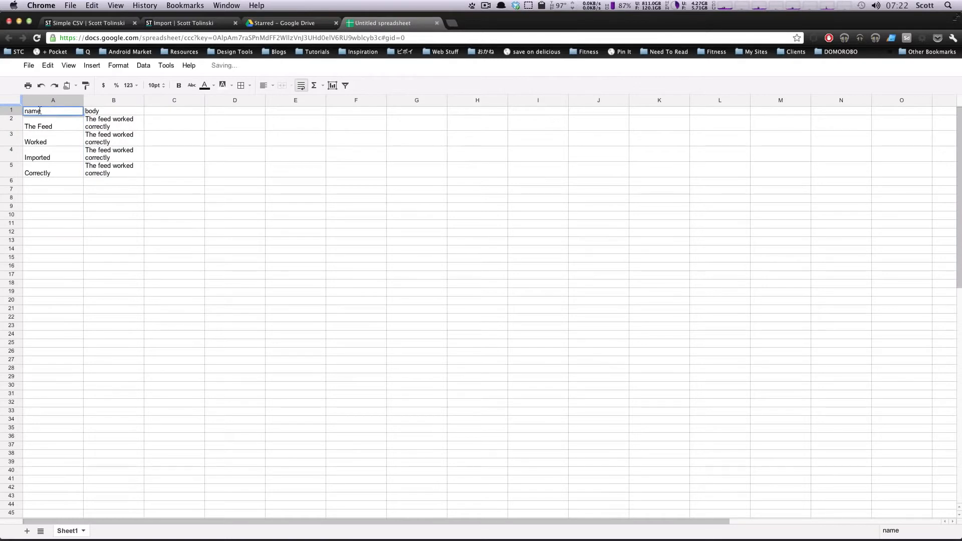
drag(45, 111, 15, 111)
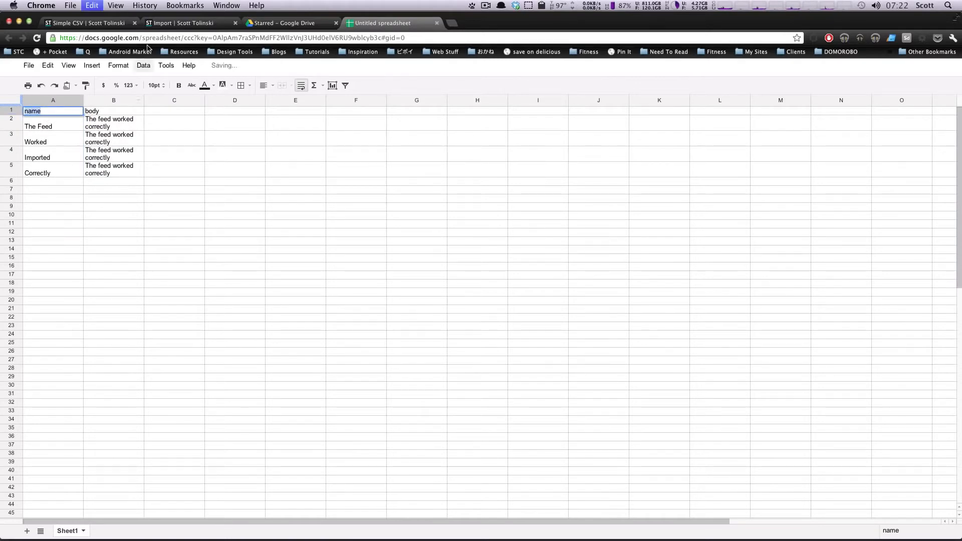
Enter "name" as the source field on the Simple CSV mapping page and add the mapping to Title
click(103, 25)
drag(265, 238, 151, 226)
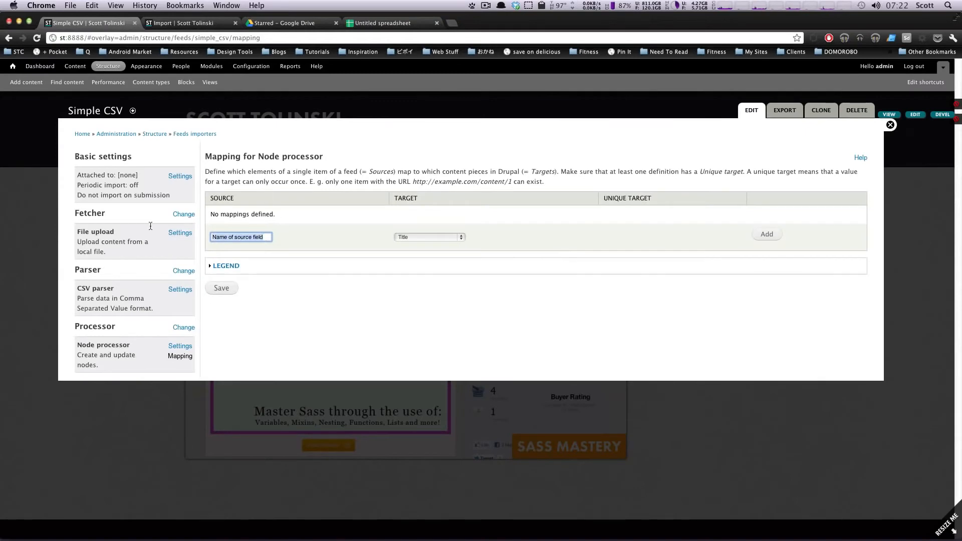
text(name)
click(244, 247)
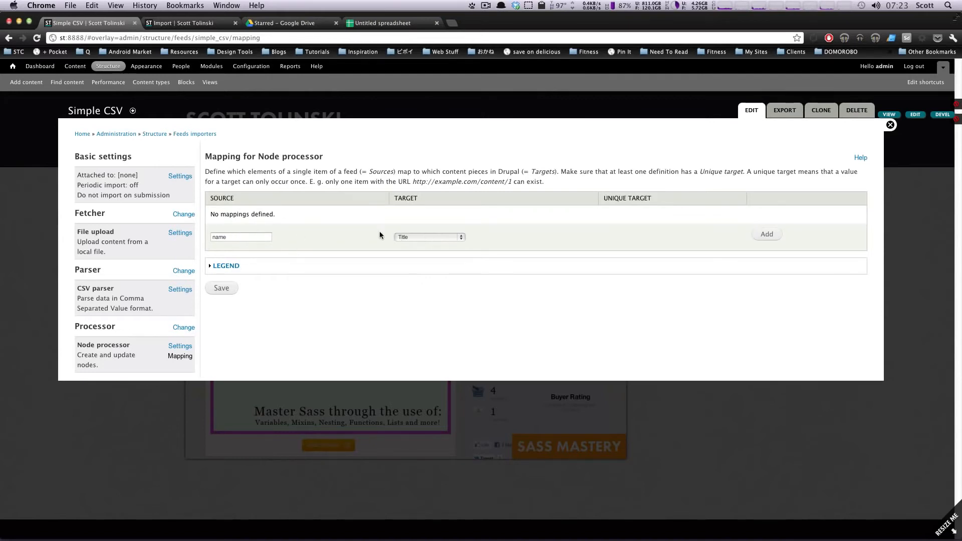
click(767, 236)
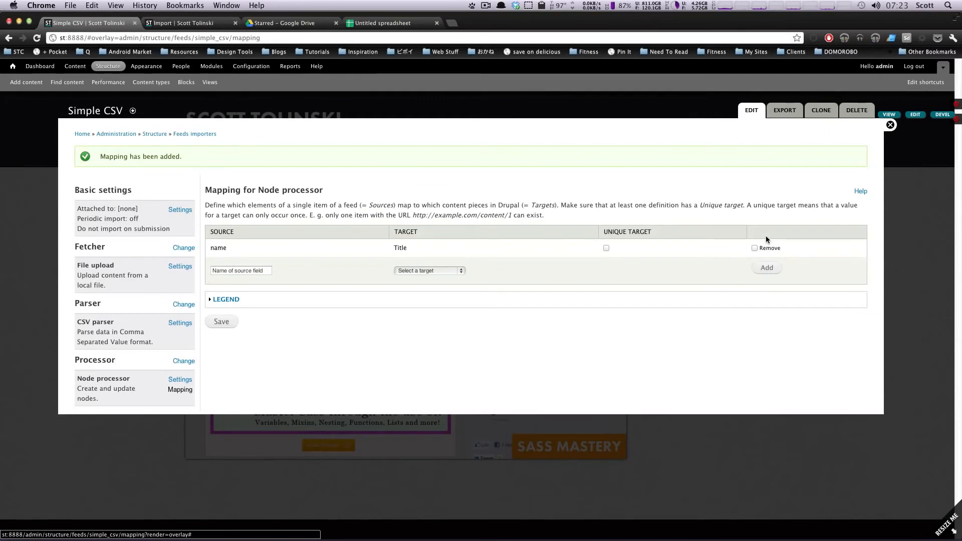
Choose Body as the target for the second mapping and select the placeholder text in its source field
click(238, 275)
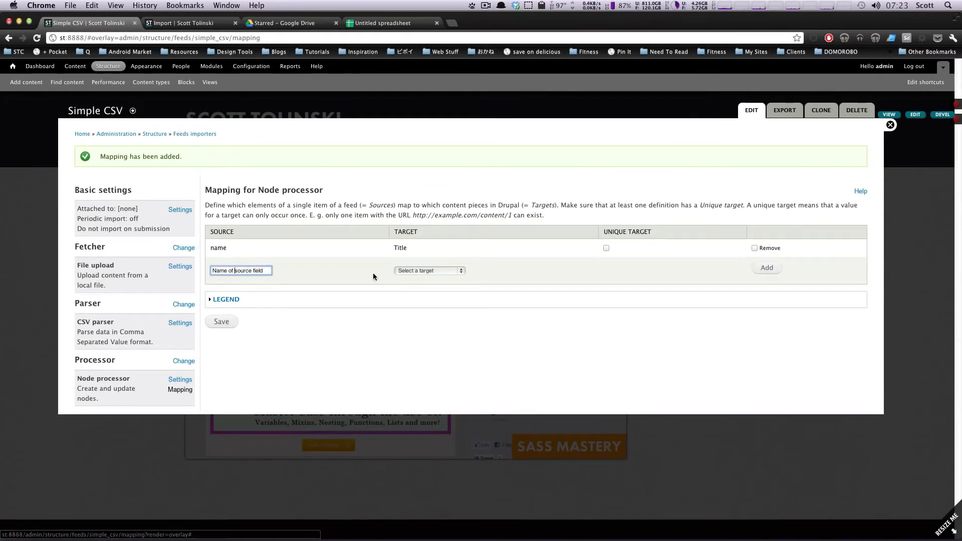
click(401, 271)
click(425, 279)
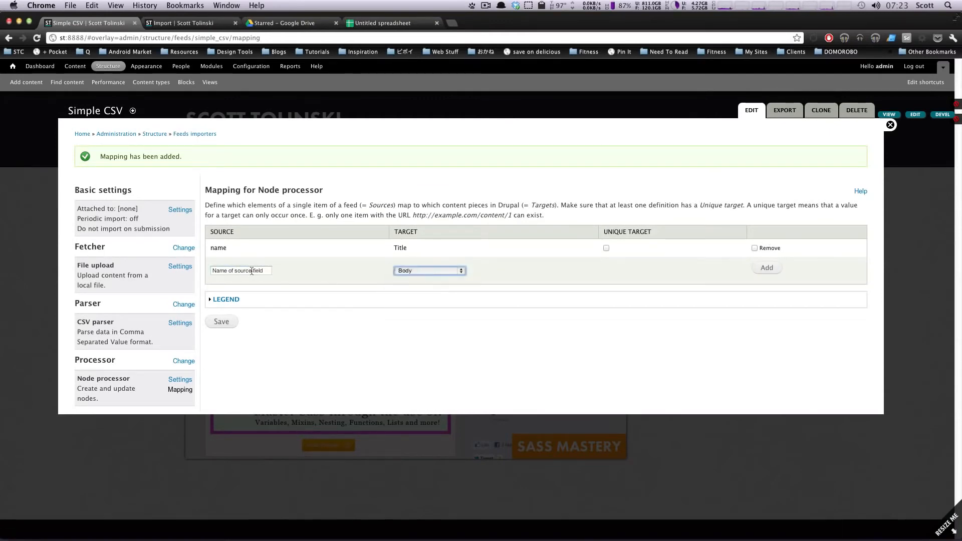
click(253, 271)
key(super+a)
Copy the header text "body" from cell B1 of the spreadsheet into the source field and add the mapping to Body
click(381, 23)
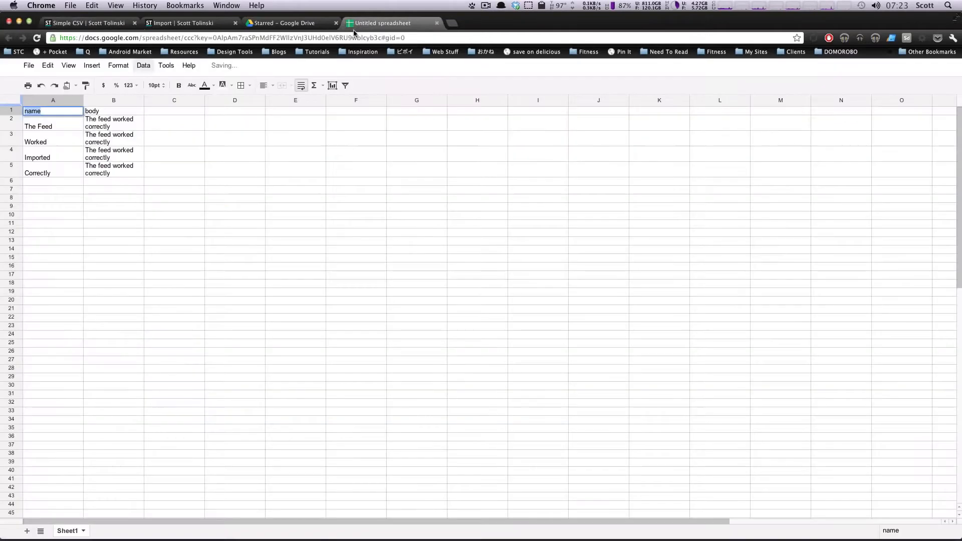
click(117, 113)
double_click(116, 112)
key(super+c)
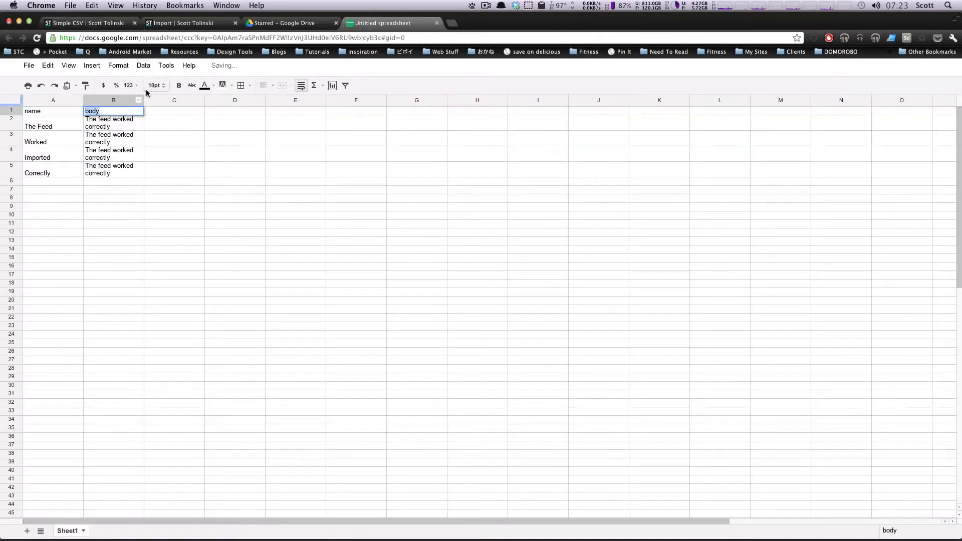
click(100, 25)
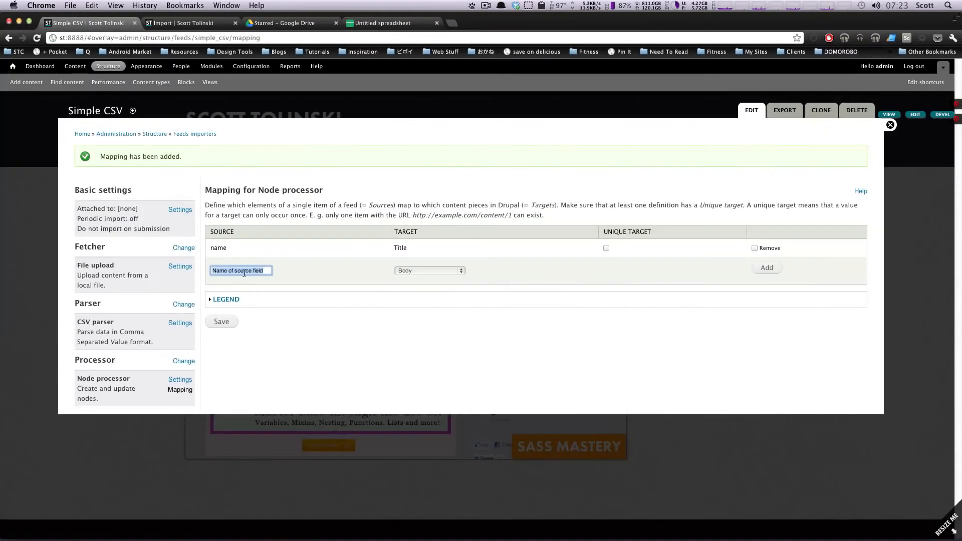
key(super+v)
click(766, 268)
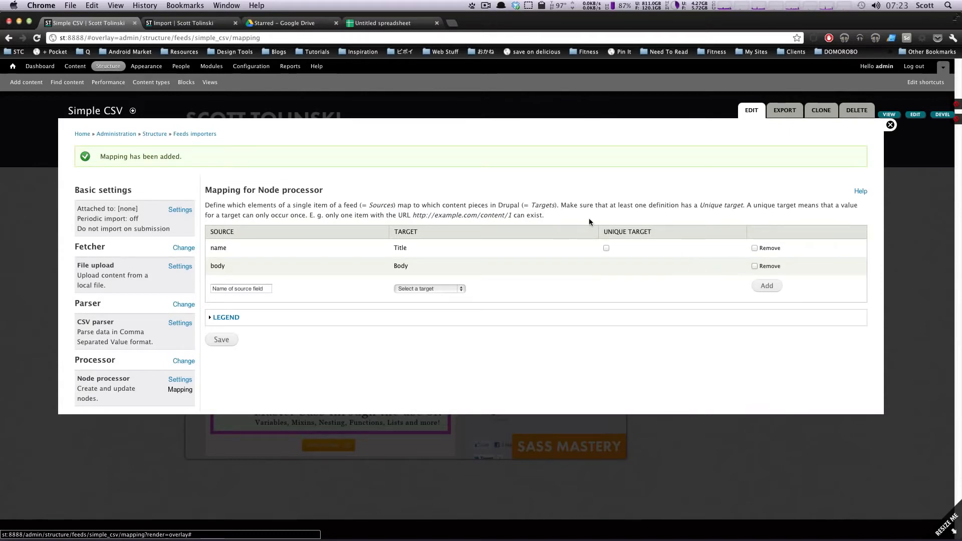
Review the available mapping targets and check the spreadsheet's name column for duplicate entries in rows 2 to 5
click(426, 289)
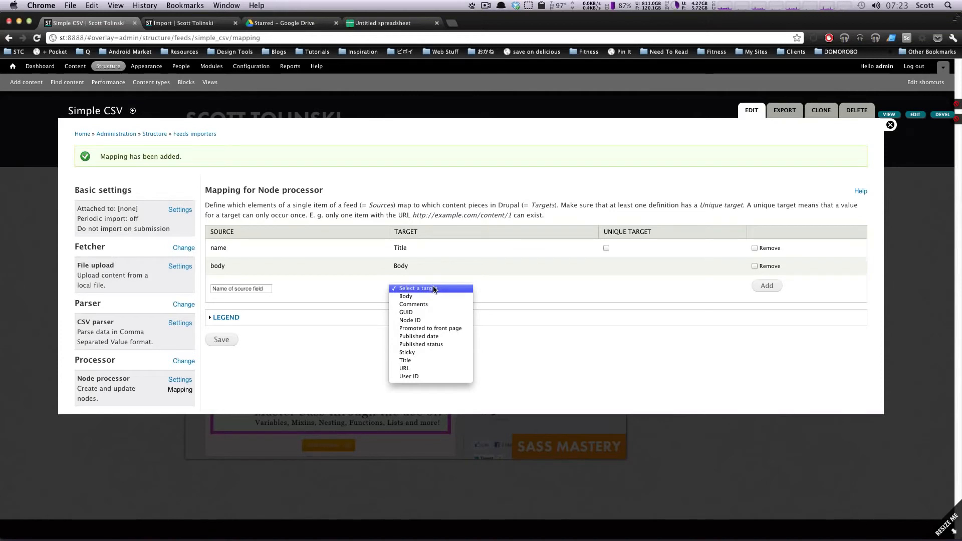
click(447, 271)
click(391, 23)
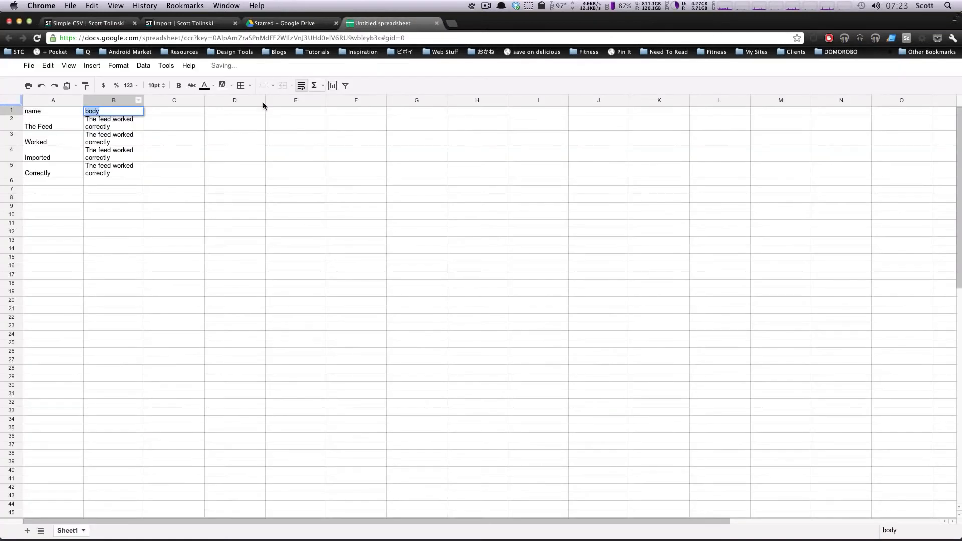
click(70, 171)
click(67, 156)
click(65, 140)
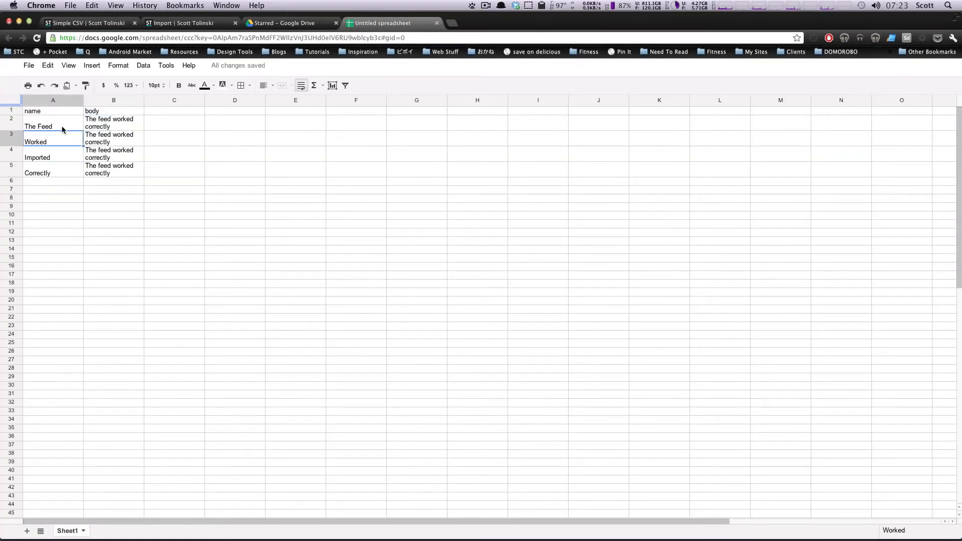
click(62, 128)
click(64, 141)
click(60, 155)
click(58, 171)
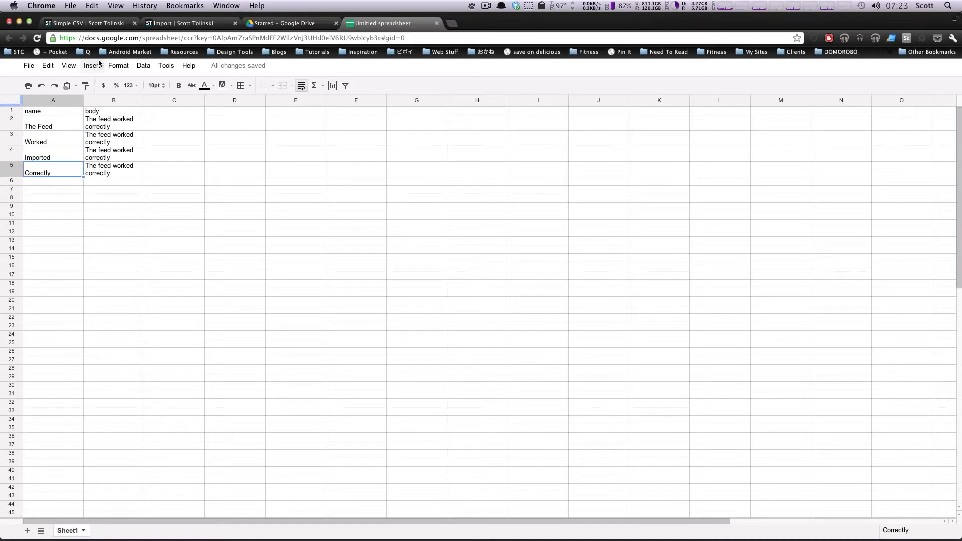
Mark the name-to-Title mapping as a unique target, save the Node processor mapping, and review the legend of targets
click(85, 23)
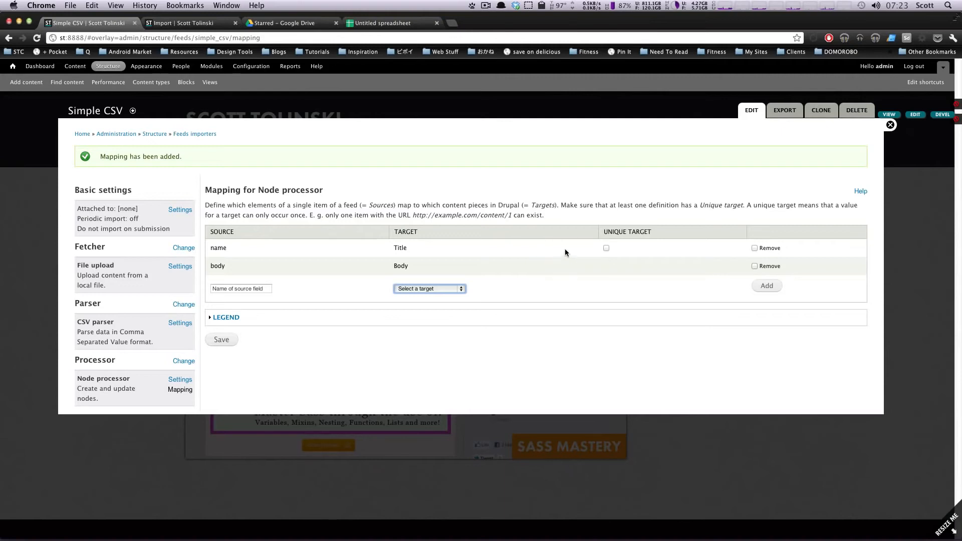
click(606, 247)
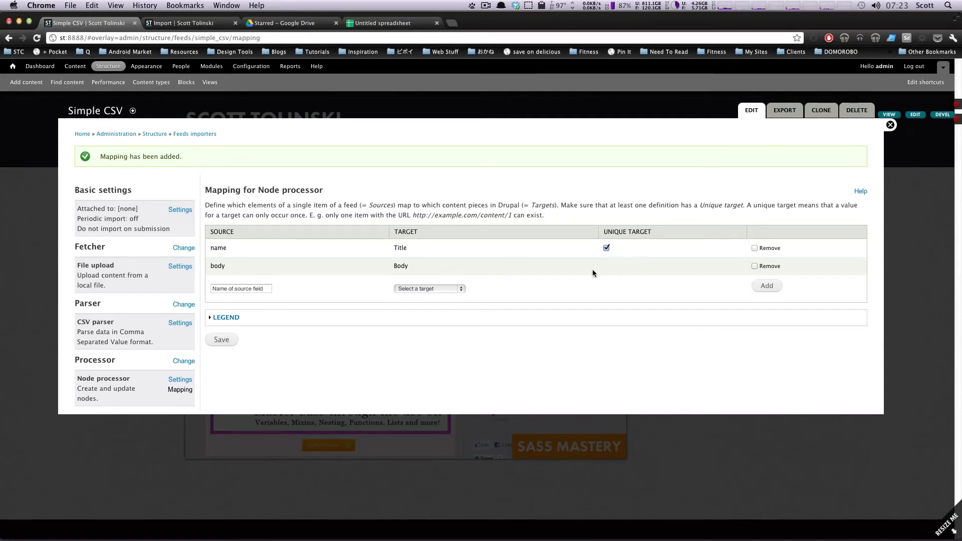
click(215, 341)
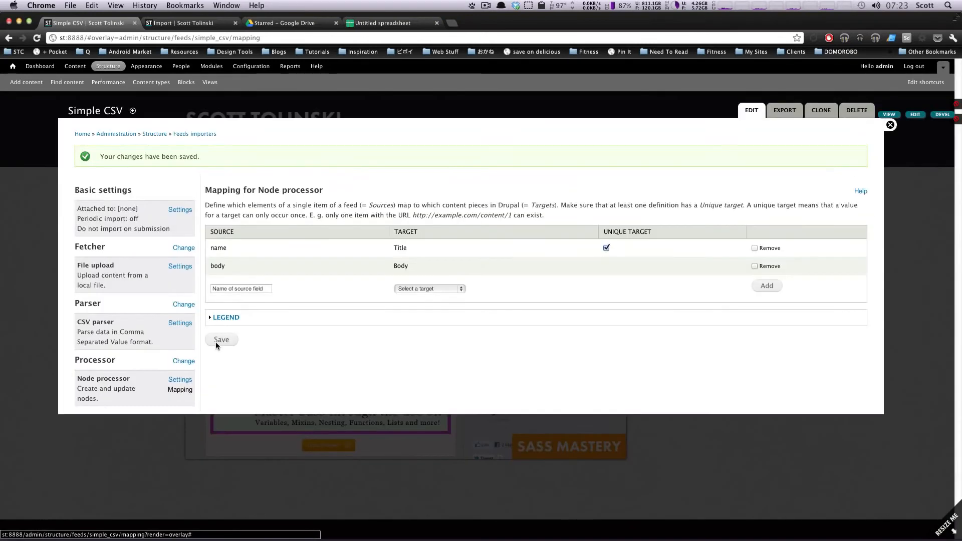
click(226, 318)
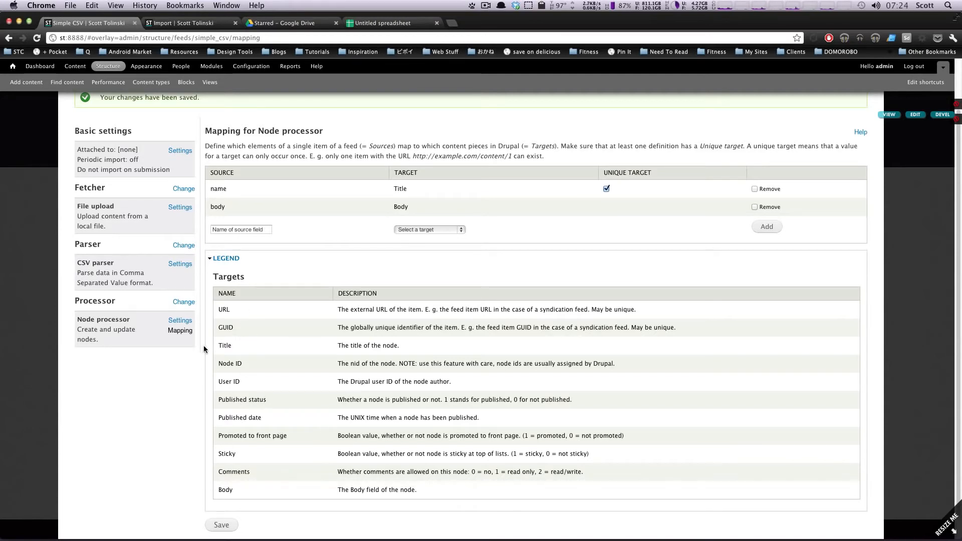
click(227, 258)
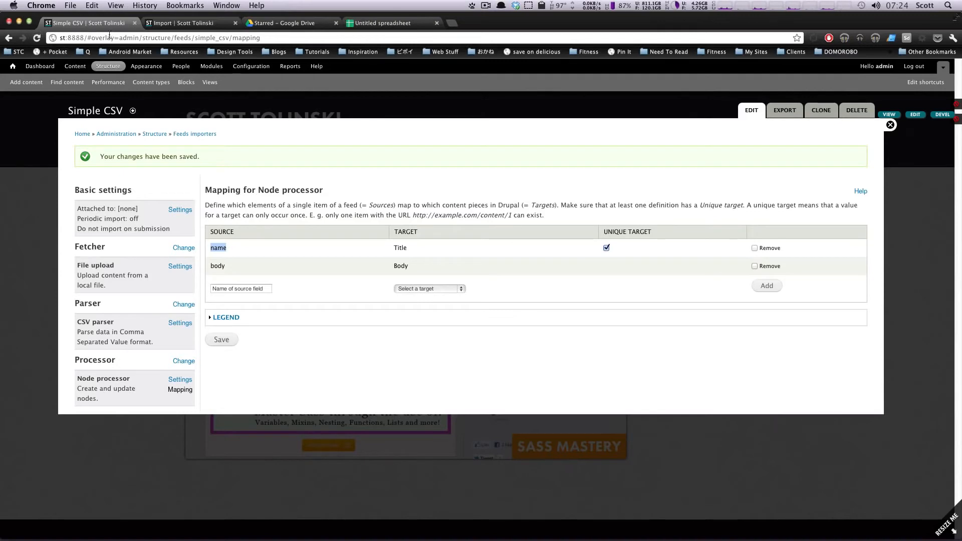
Go to the site's import page at st:8888/import and open the Simple CSV importer form
drag(88, 37, 262, 38)
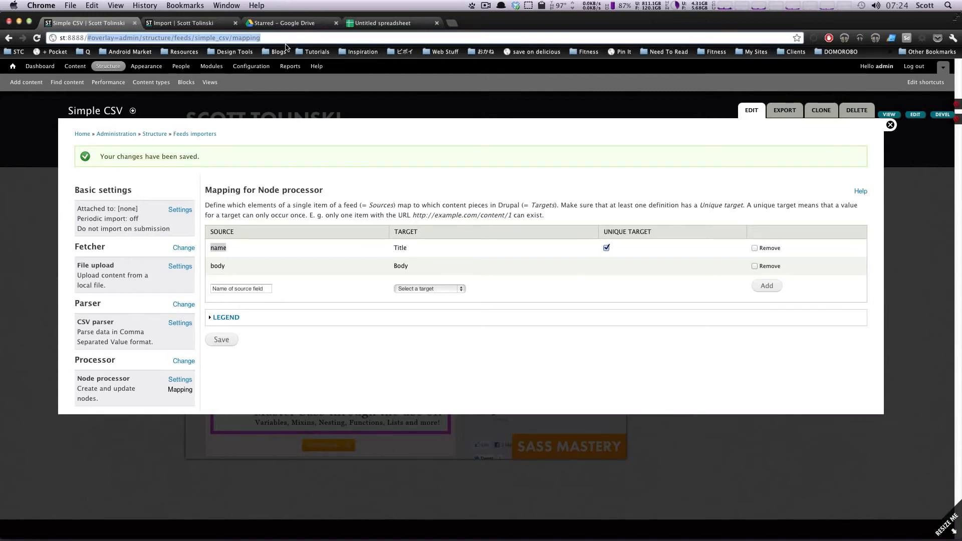
text(import)
key(Return)
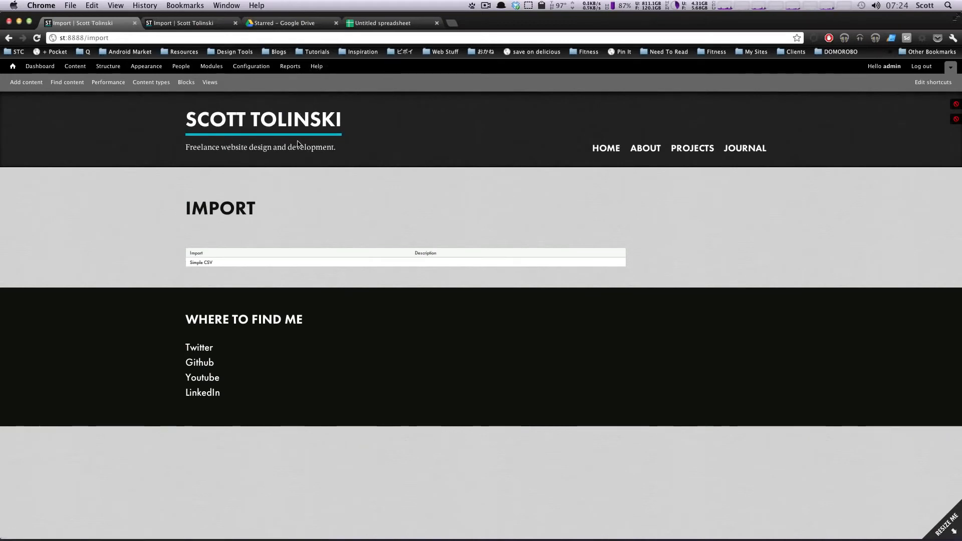
click(207, 265)
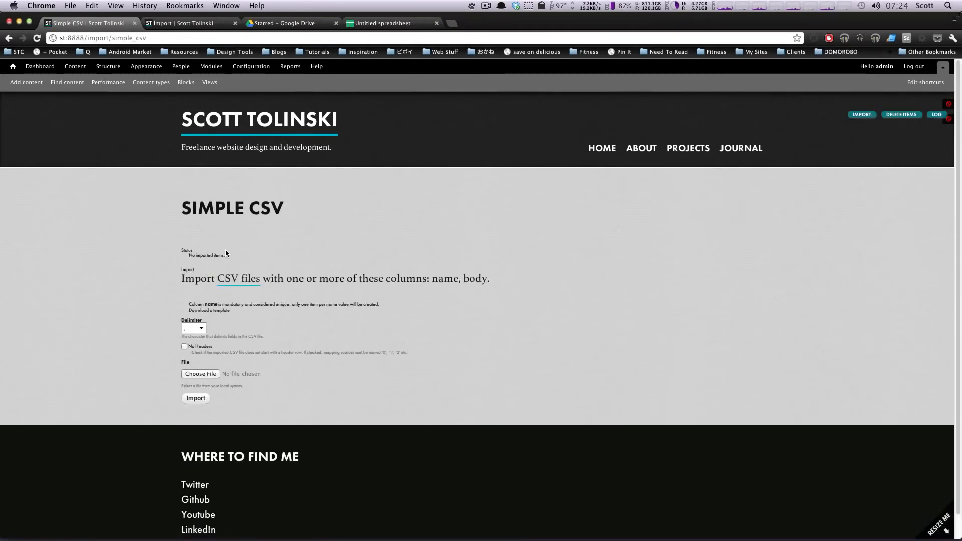
Review the import form's instructions on the accepted CSV columns and the mandatory, unique column
drag(182, 276, 224, 282)
click(297, 277)
drag(380, 283, 466, 278)
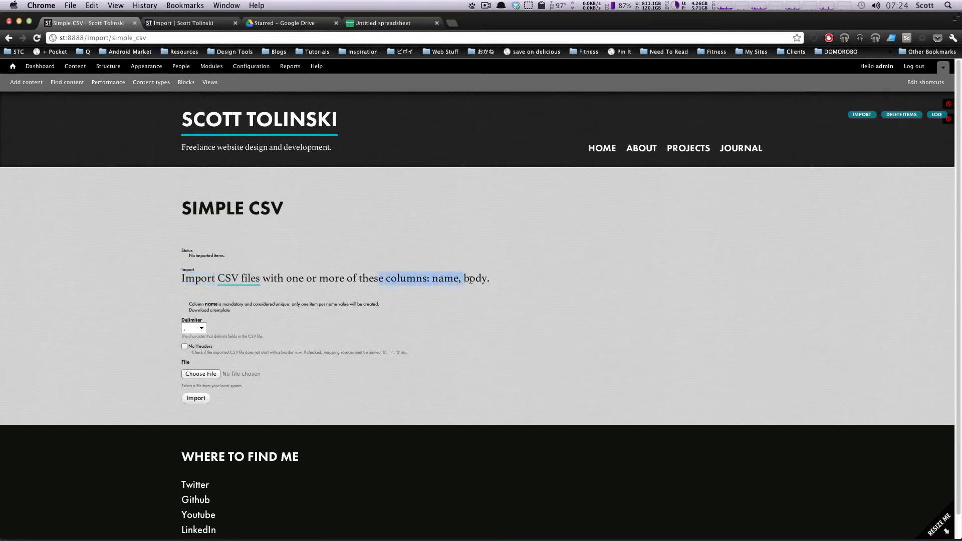
drag(205, 304, 366, 311)
click(328, 311)
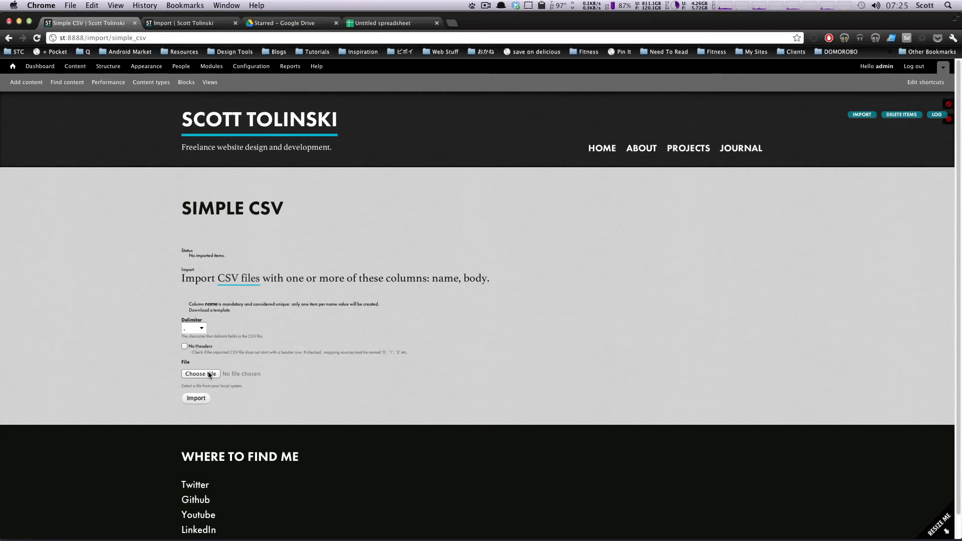
Download the current sheet of the Google Docs spreadsheet as Comma Separated Values
click(363, 25)
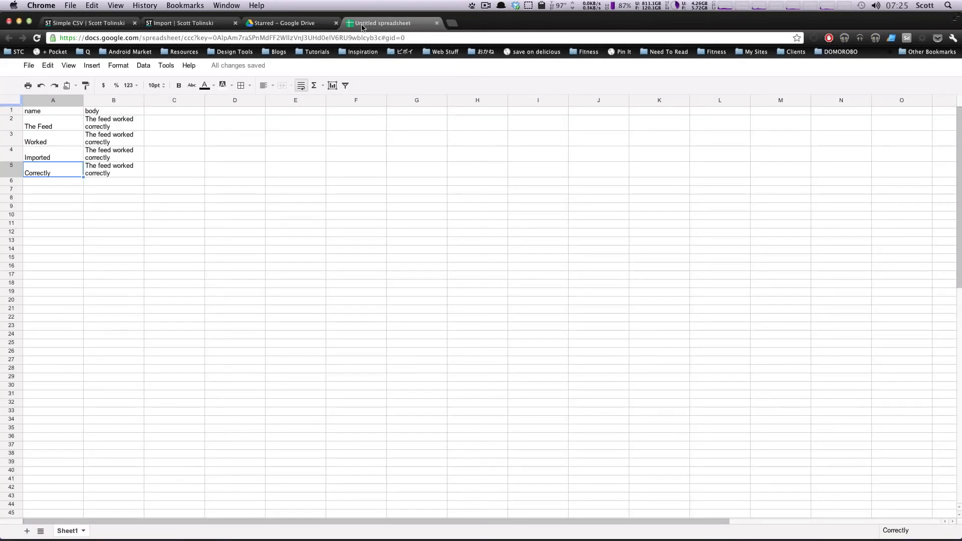
click(28, 65)
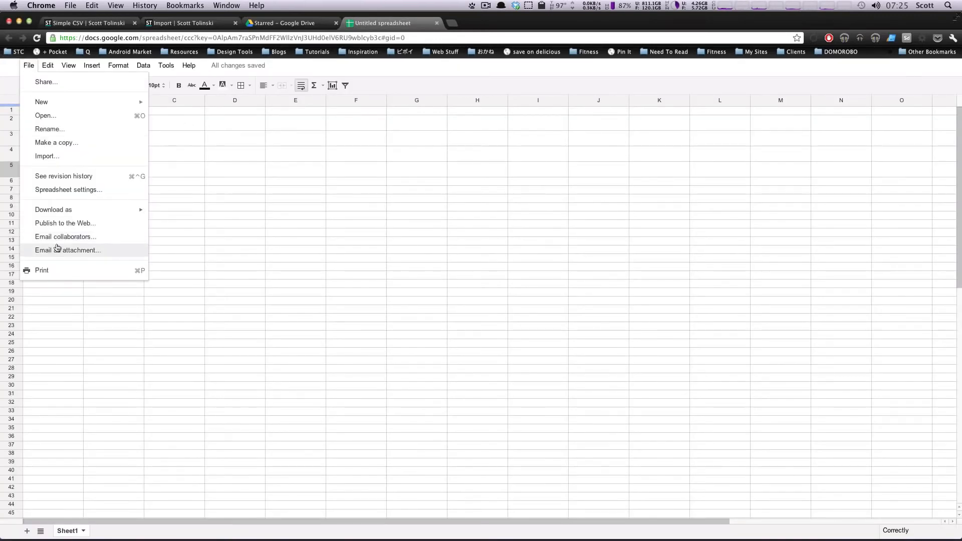
mouse_move(78, 211)
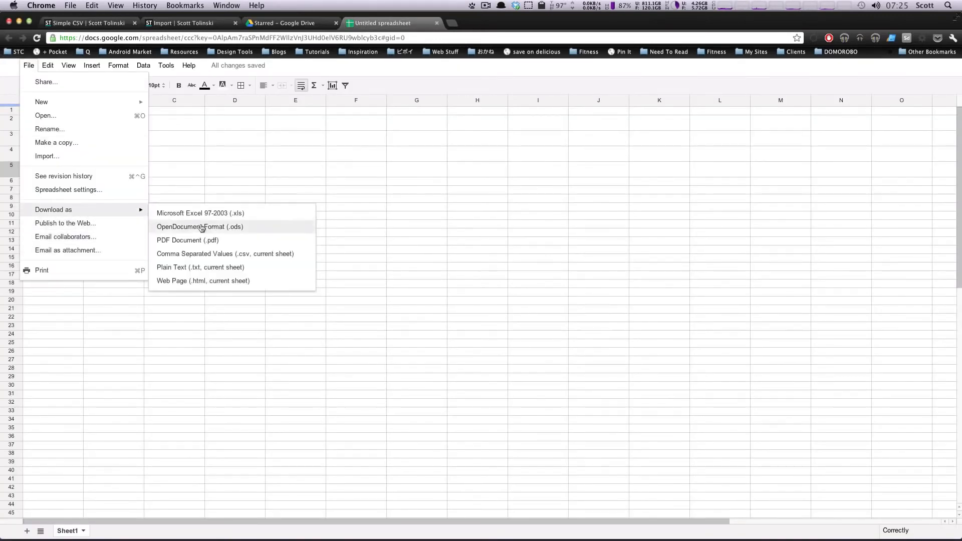
click(188, 259)
Choose "Untitled spreadsheet - Sheet1.csv" from the Downloads folder in the Simple CSV import form and run the import
click(106, 25)
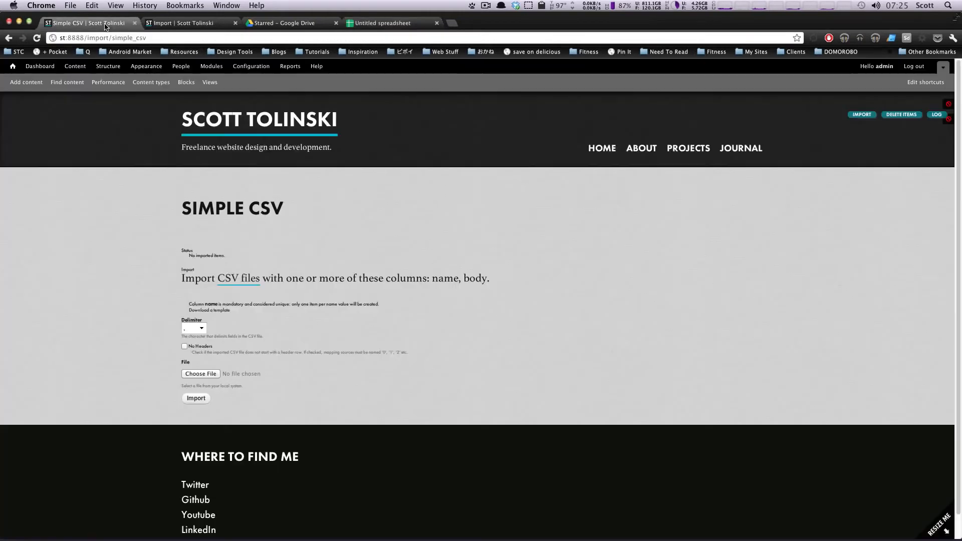
click(211, 375)
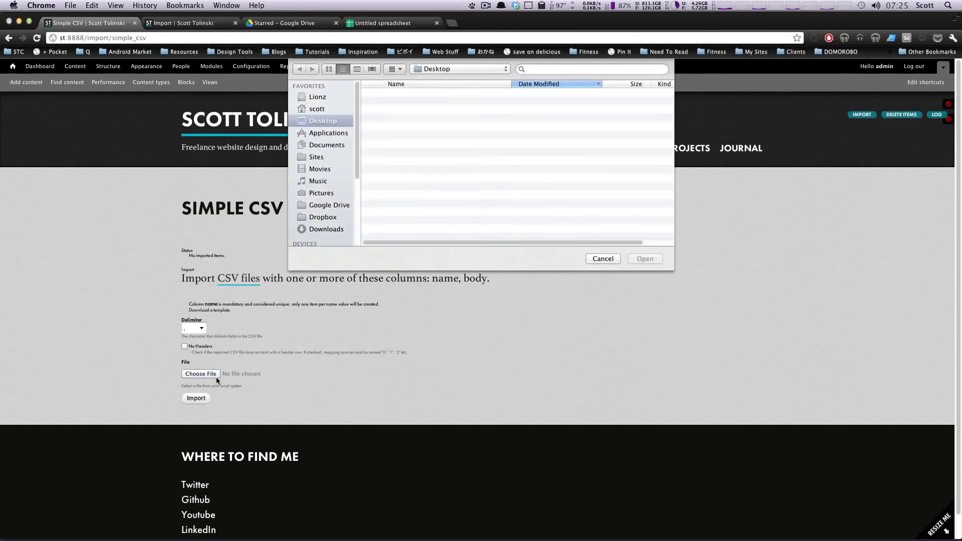
click(322, 228)
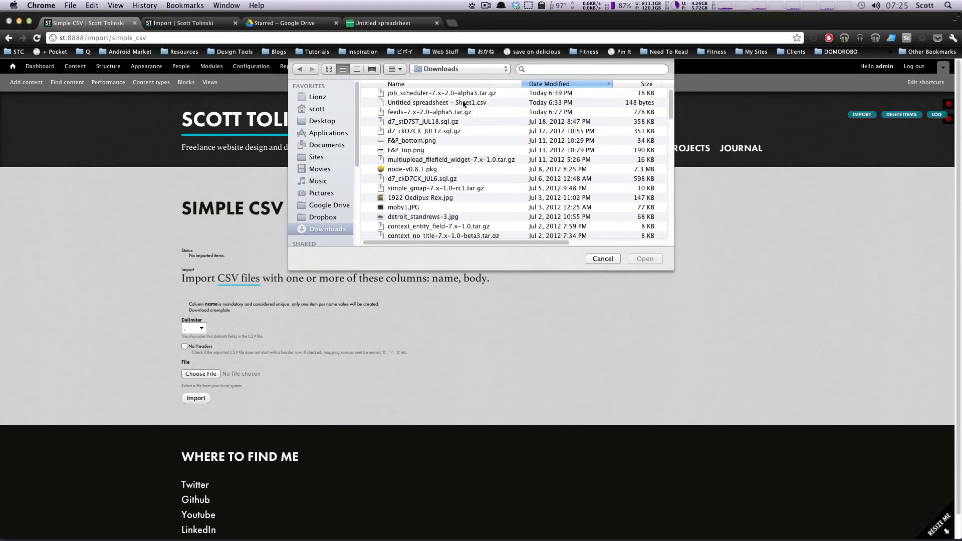
click(463, 102)
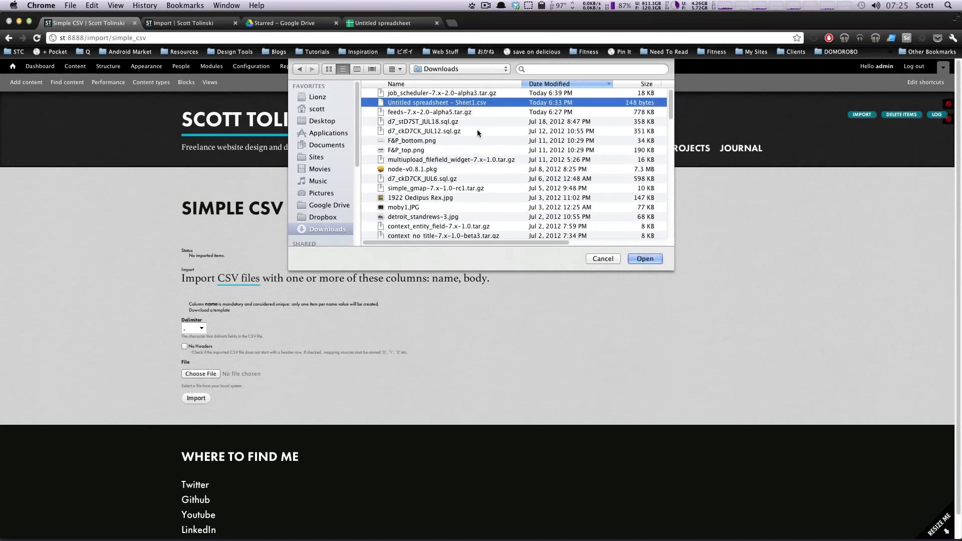
click(651, 260)
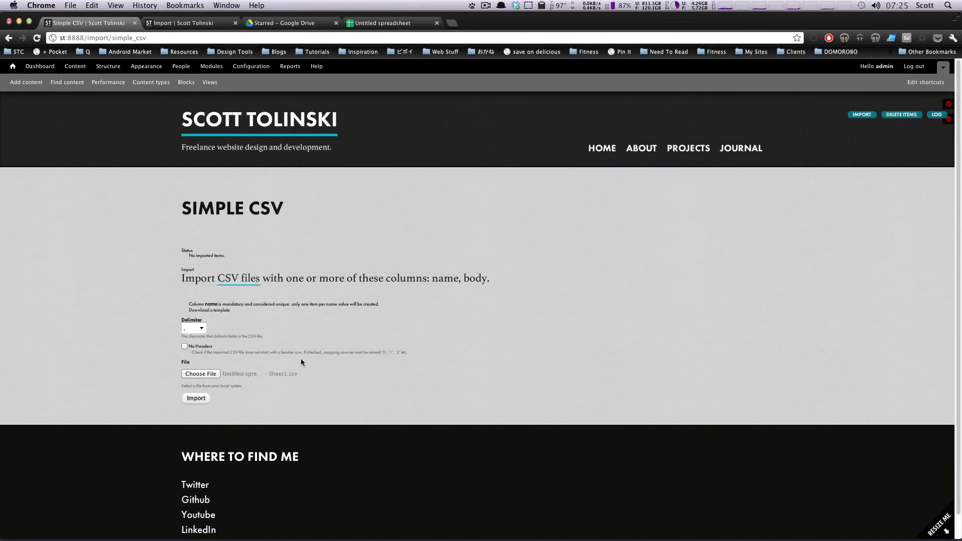
click(196, 399)
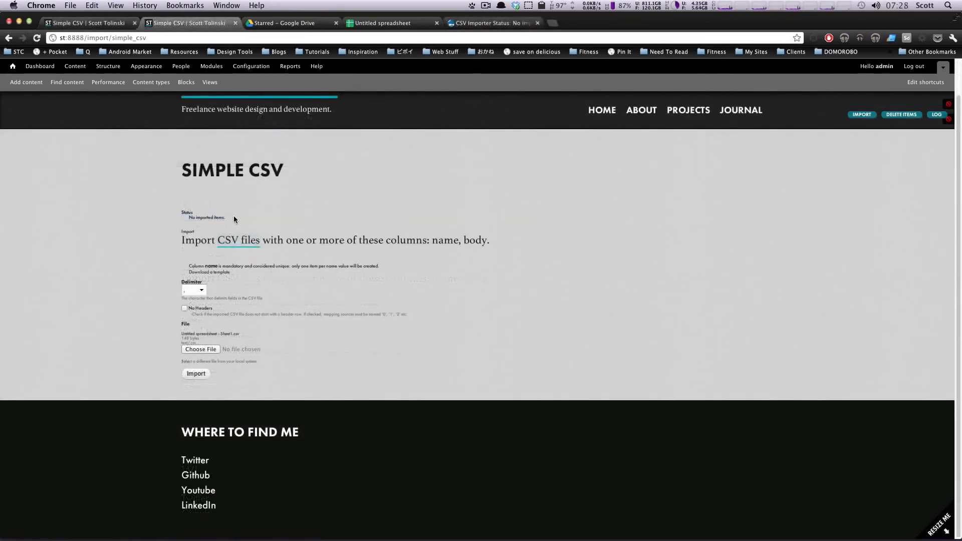
Check the import status on the Simple CSV form and return to the importer's basic settings
drag(234, 218, 184, 214)
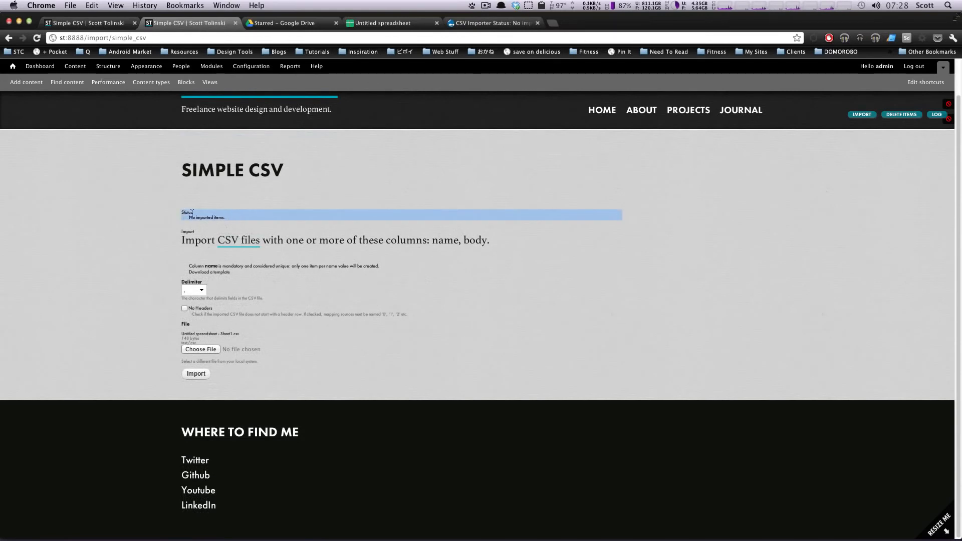
click(219, 217)
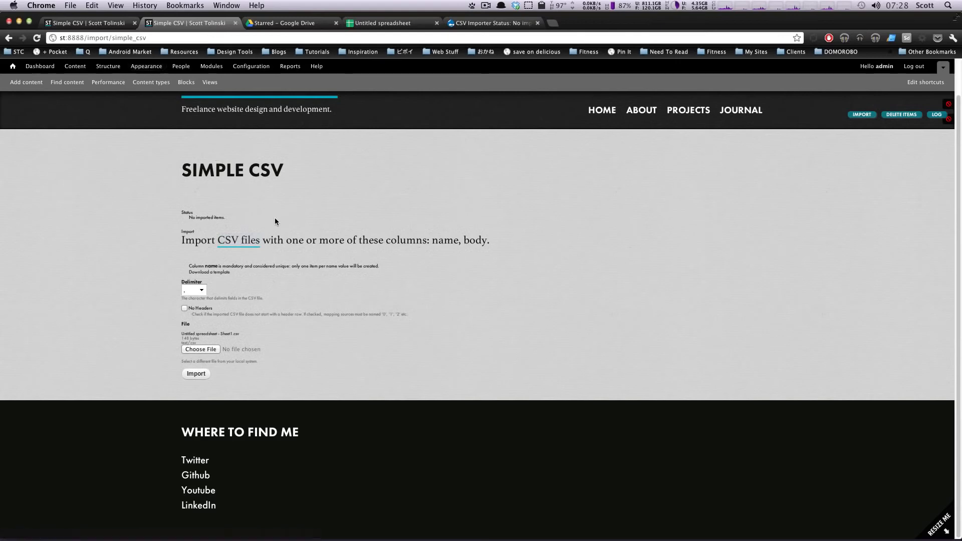
drag(275, 217, 179, 189)
click(248, 193)
click(68, 23)
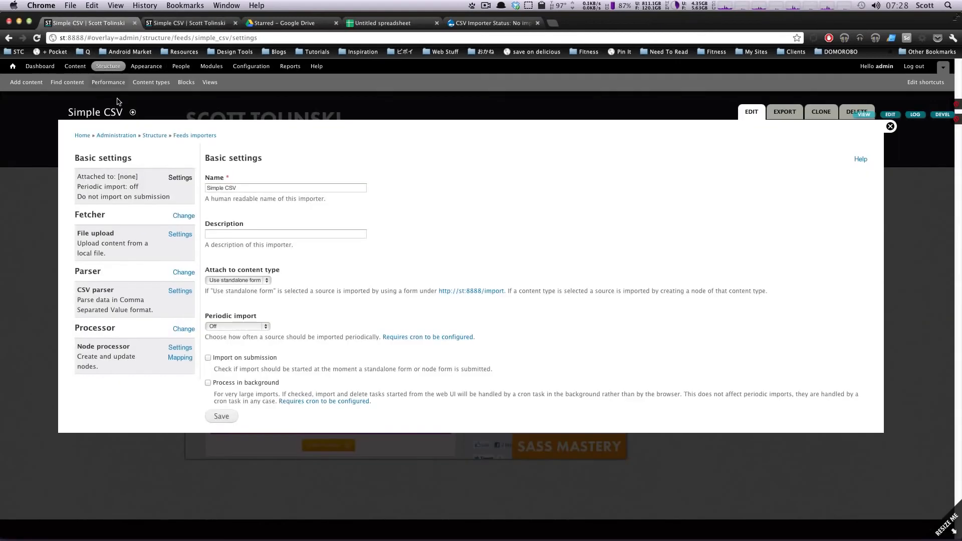
Enable Import on submission in the Simple CSV importer's basic settings and save them
click(180, 179)
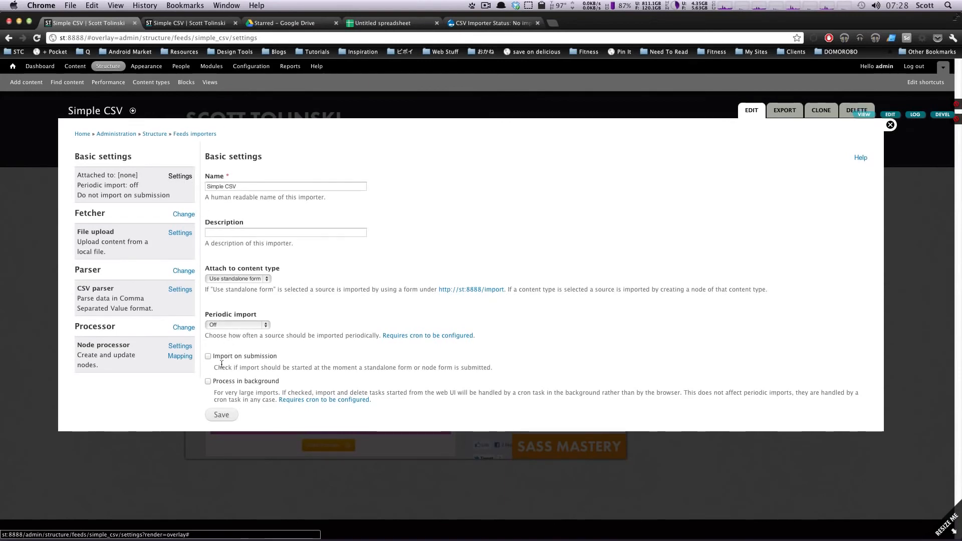
drag(218, 356, 271, 357)
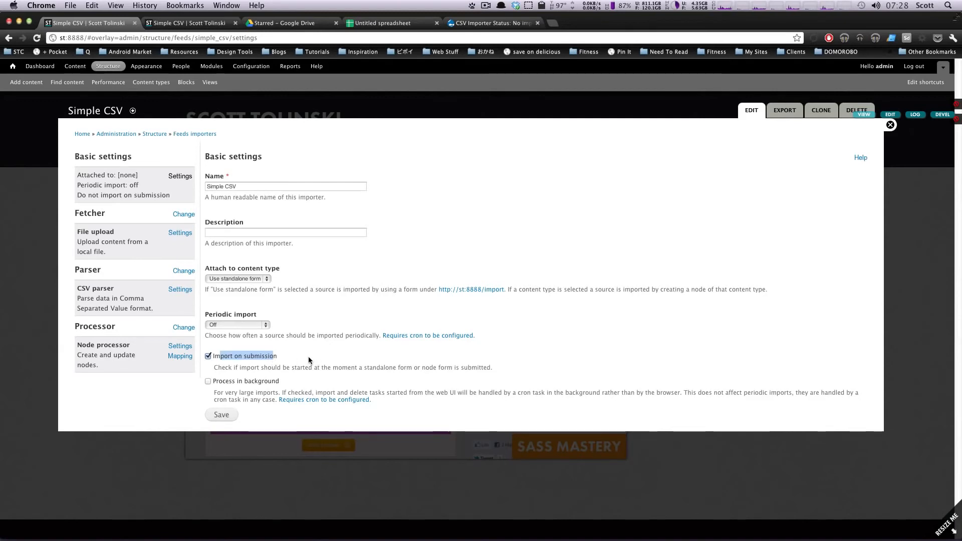
click(221, 416)
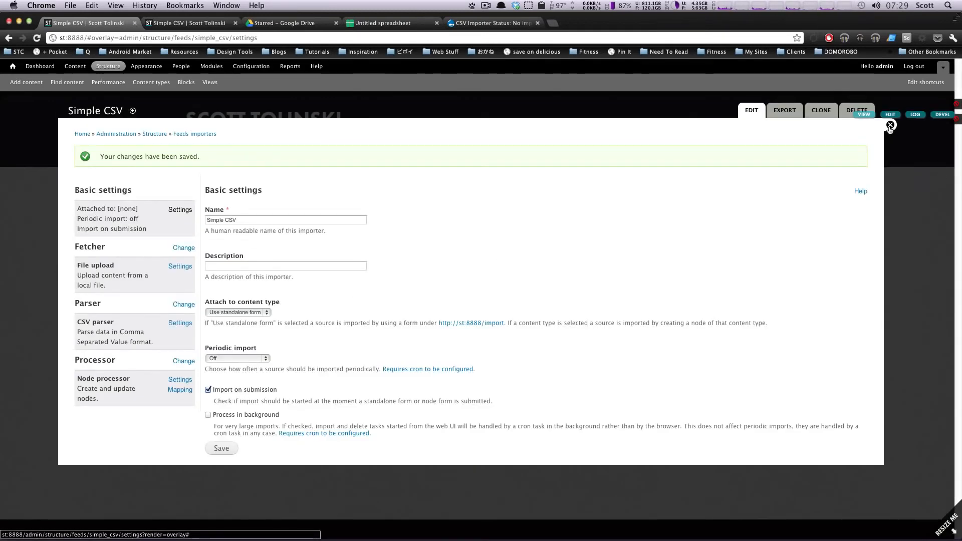
Run the Simple CSV import again with the already uploaded "Untitled spreadsheet - Sheet1.csv"
click(170, 23)
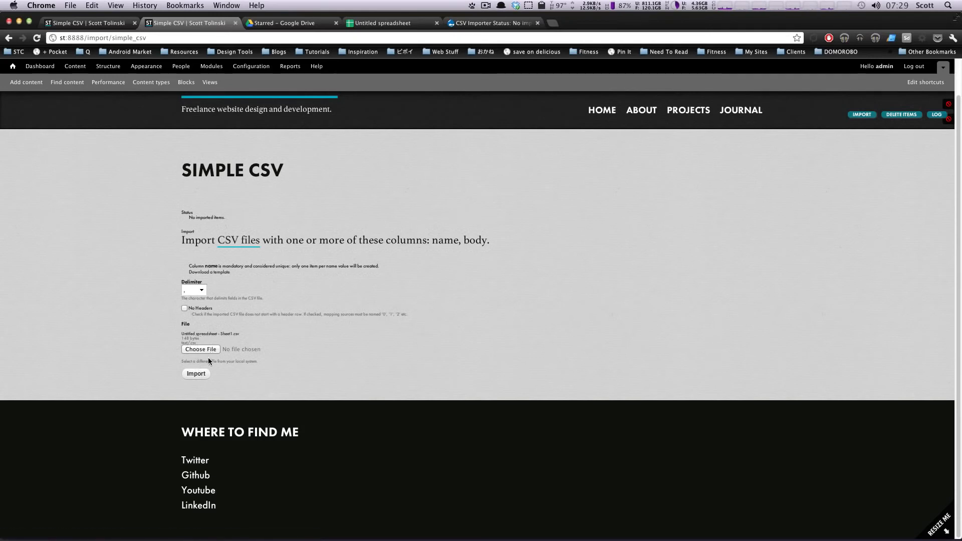
click(203, 374)
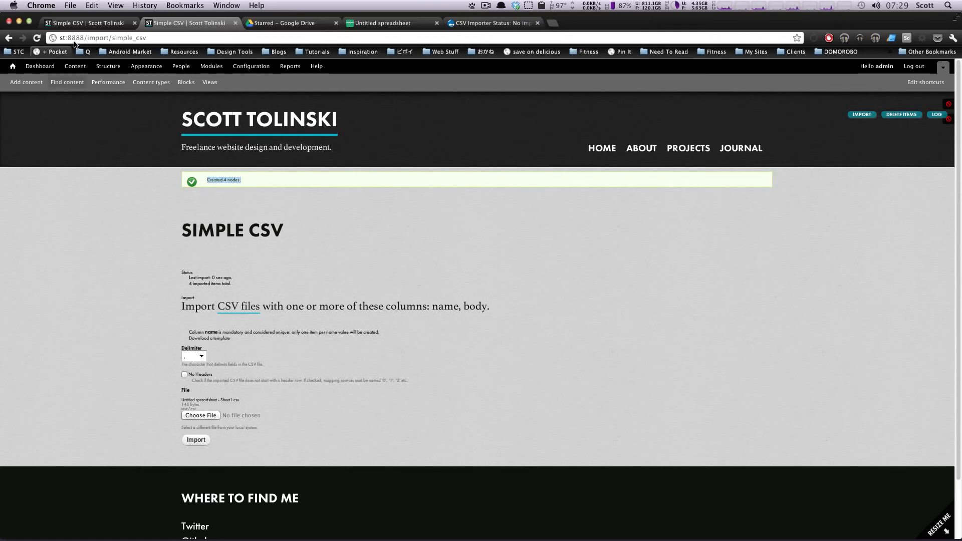
Inspect the imported node "Correctly" for its title and body text and return to the content list
click(74, 83)
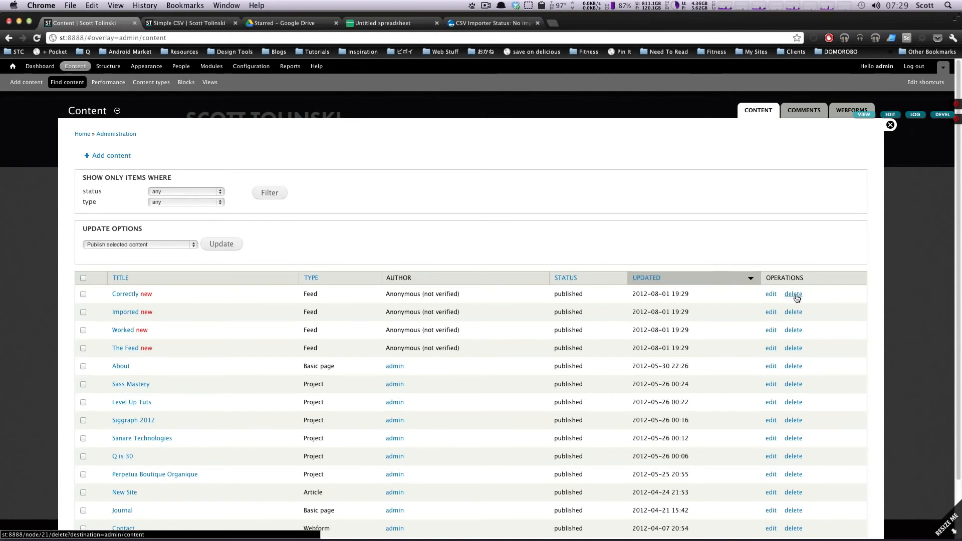
click(771, 295)
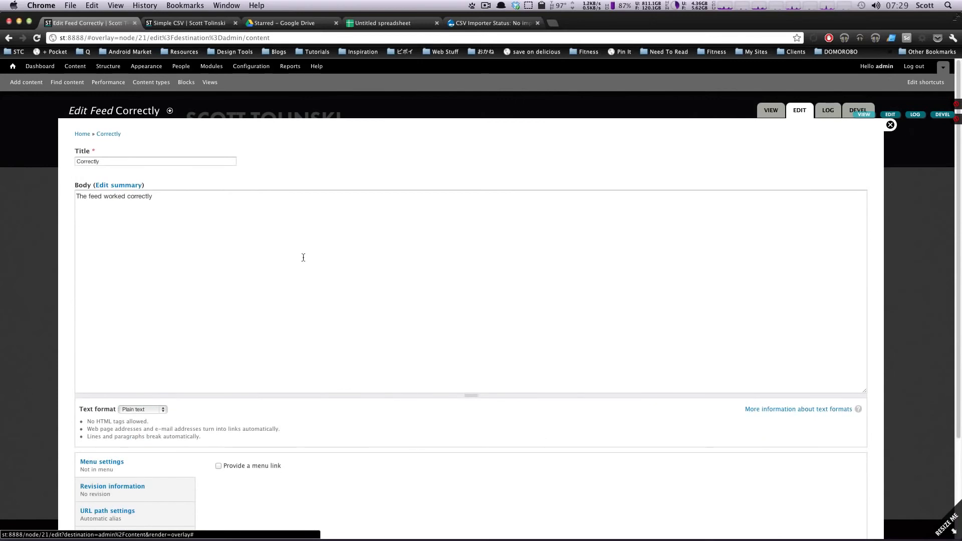
triple_click(303, 258)
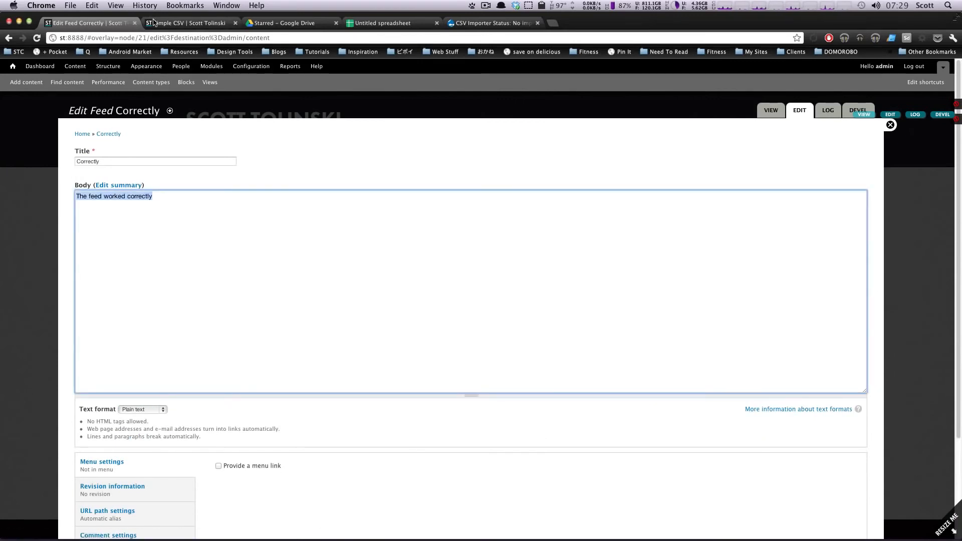
click(8, 42)
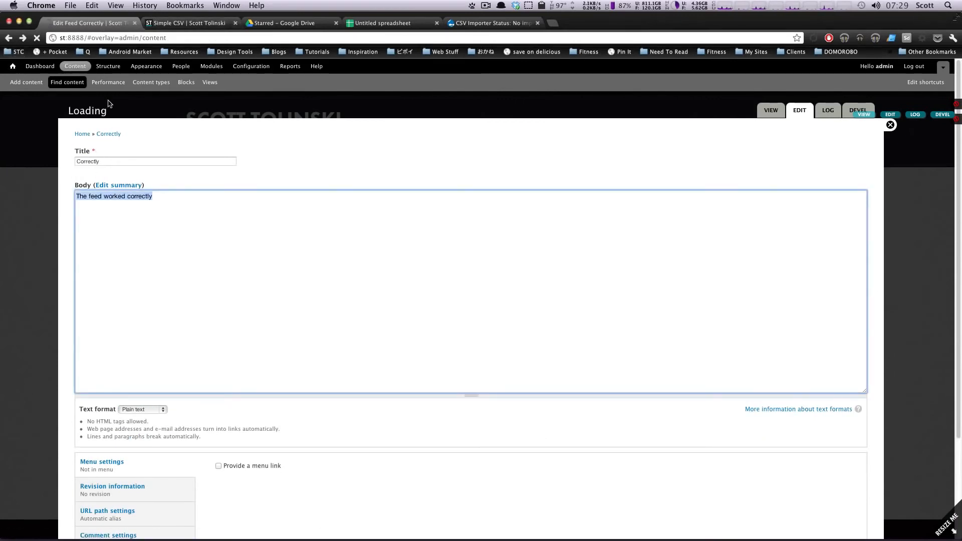
drag(444, 330, 372, 325)
click(423, 330)
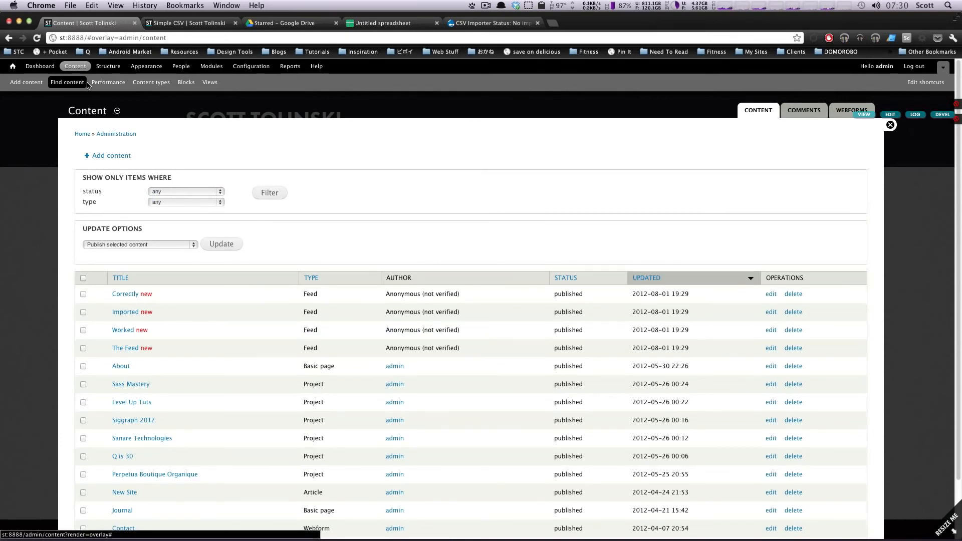
Switch to the Google Docs spreadsheet and change the name in cell A5 to UPDATED
key(super+Tab)
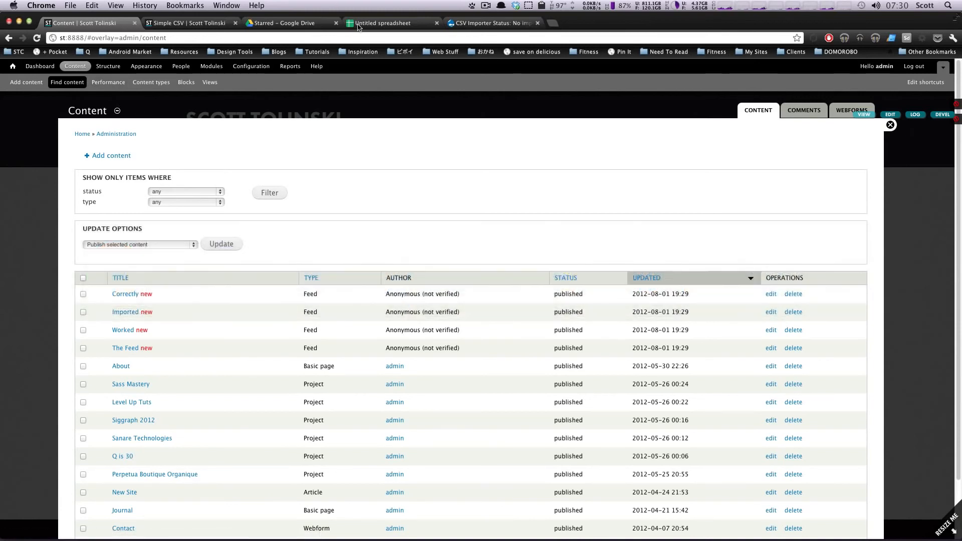
key(super+4)
click(102, 167)
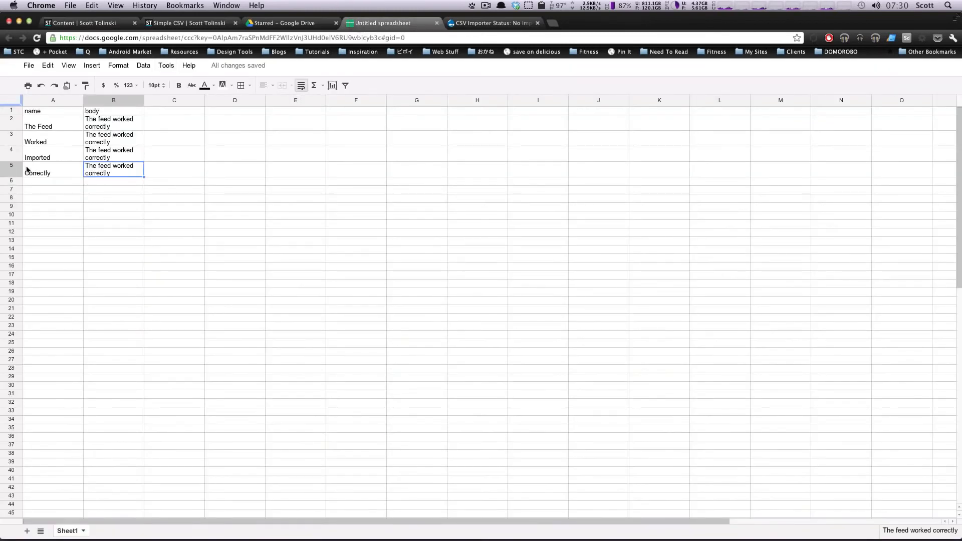
click(51, 182)
click(61, 175)
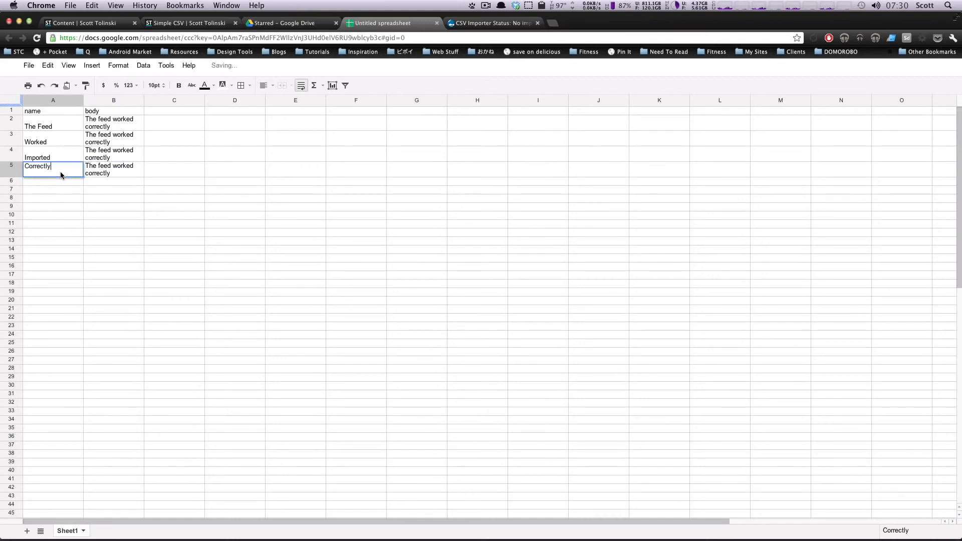
key(Return)
text(UPDATED)
Replace the body text of the "Worked" row in cell B3 with $$$$$YEESEYSEY
click(99, 140)
key(Return)
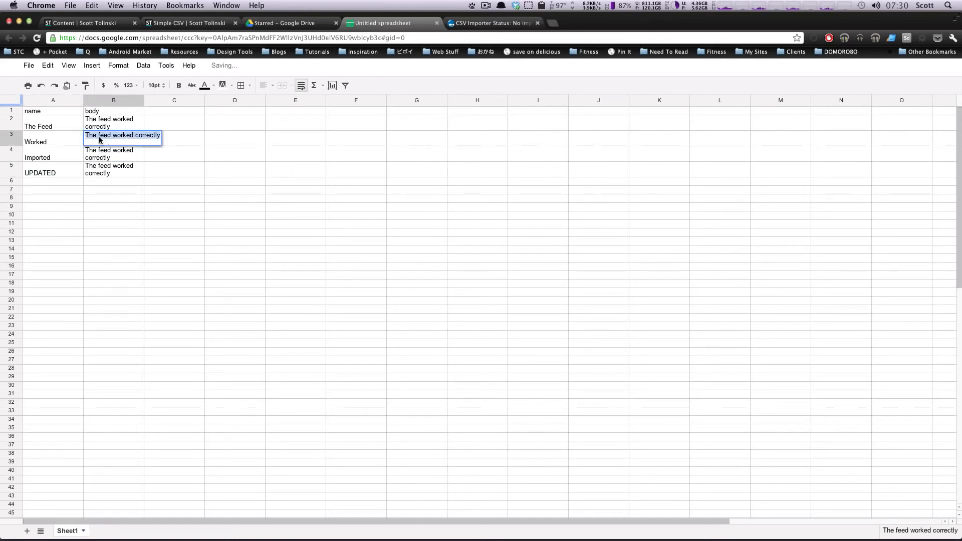
text($$$$$Y)
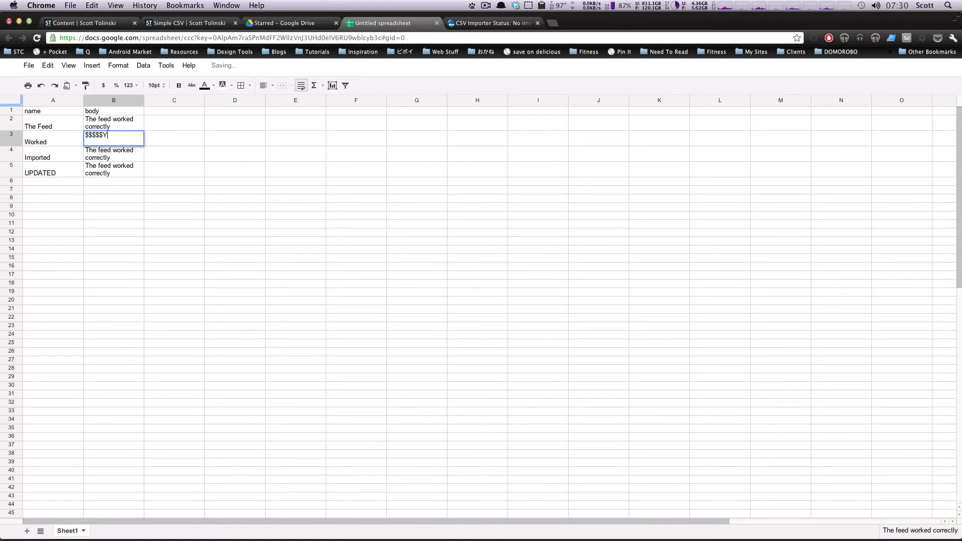
text(EESEYSEYS)
click(196, 157)
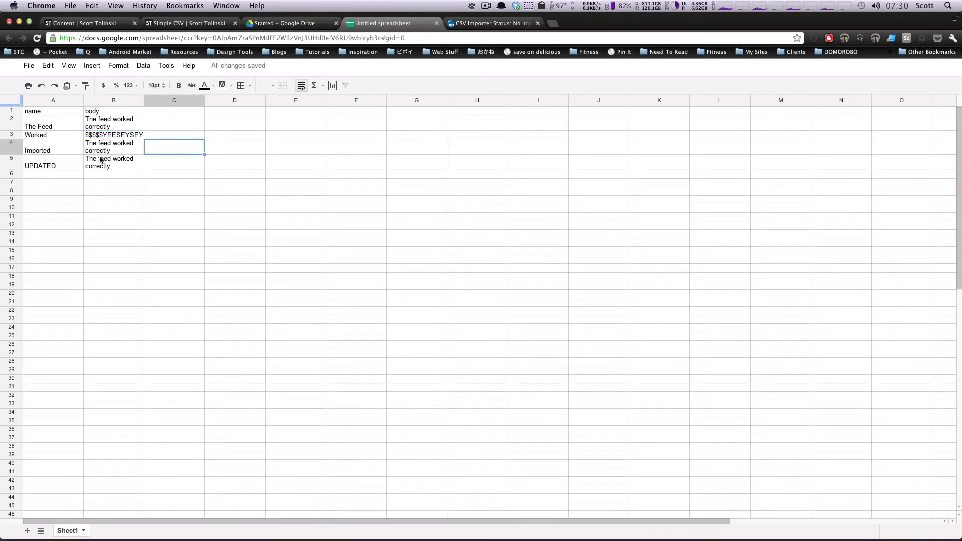
Copy the "Imported" row's name and body cells into row 6 and change the copied name to Importedsdfsdf
drag(100, 150, 58, 150)
key(super+c)
click(62, 174)
key(super+v)
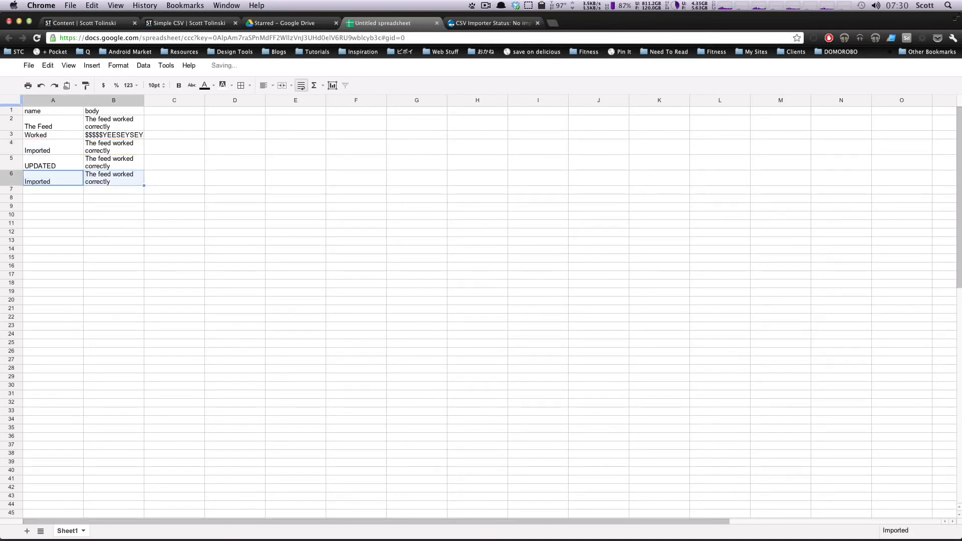
double_click(62, 180)
text(sdfsdf)
click(157, 191)
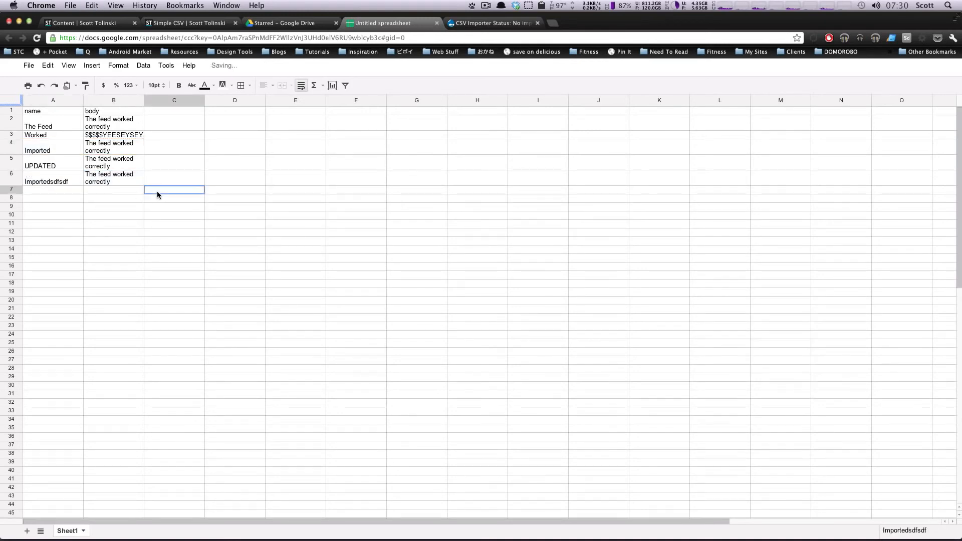
Download the edited current sheet as Comma Separated Values
click(29, 65)
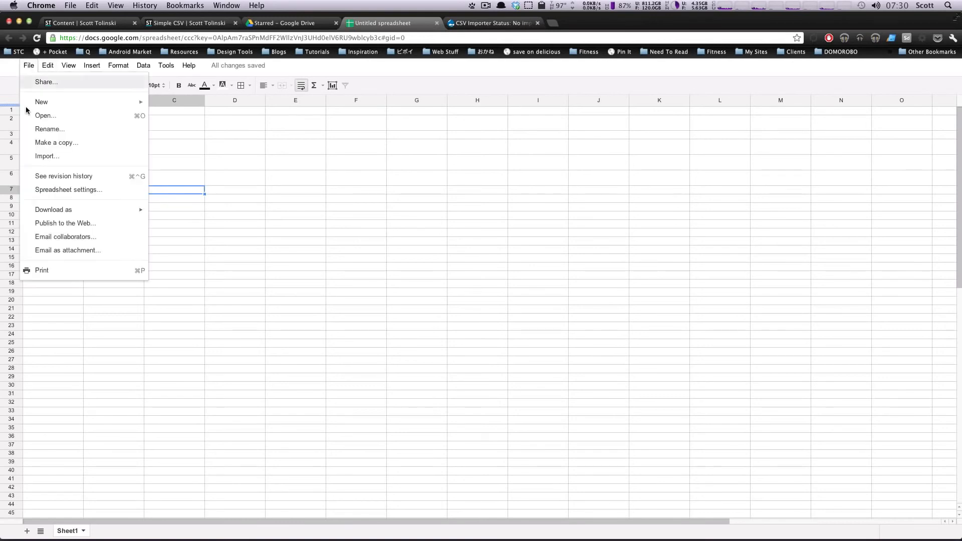
mouse_move(116, 211)
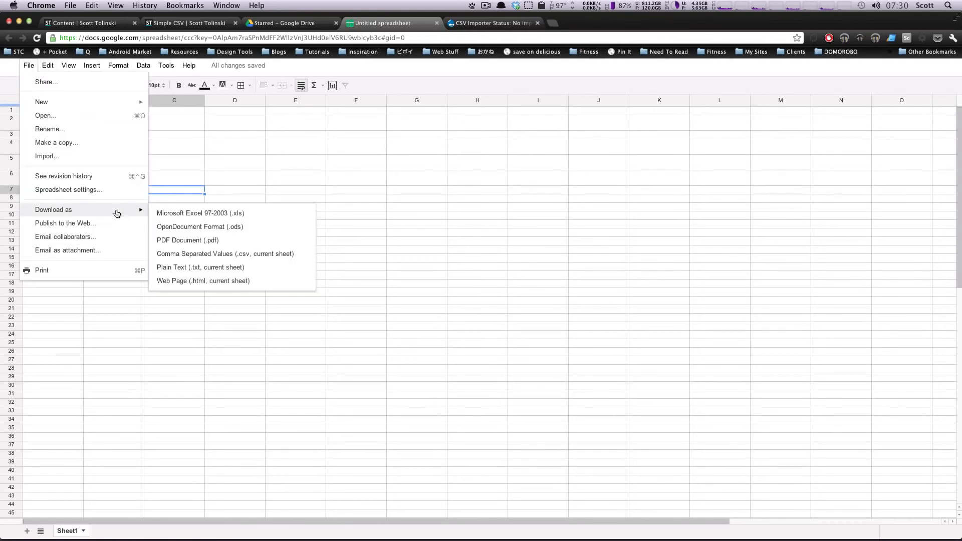
click(190, 254)
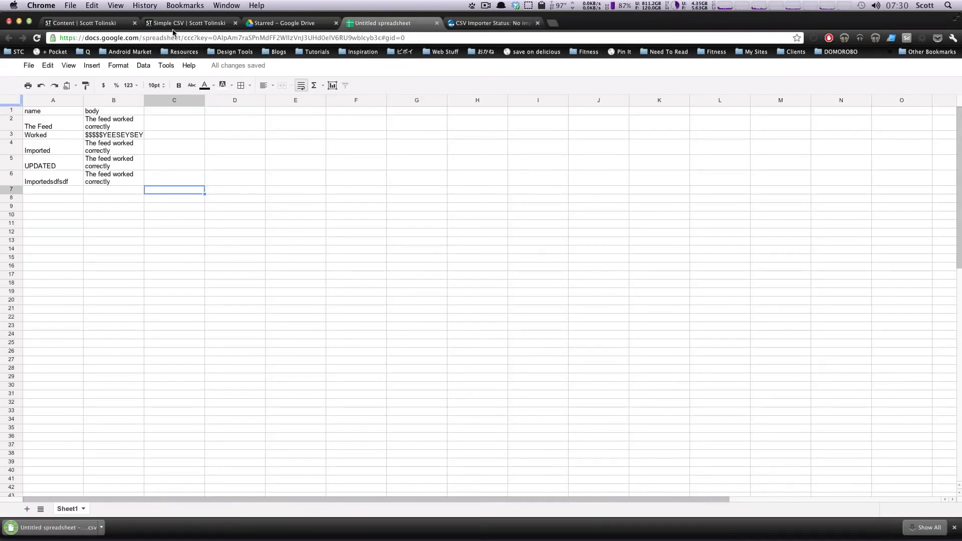
Choose "Untitled spreadsheet - Sheet1 (1).csv" from Downloads in the Drupal Simple CSV form and run the import
click(118, 23)
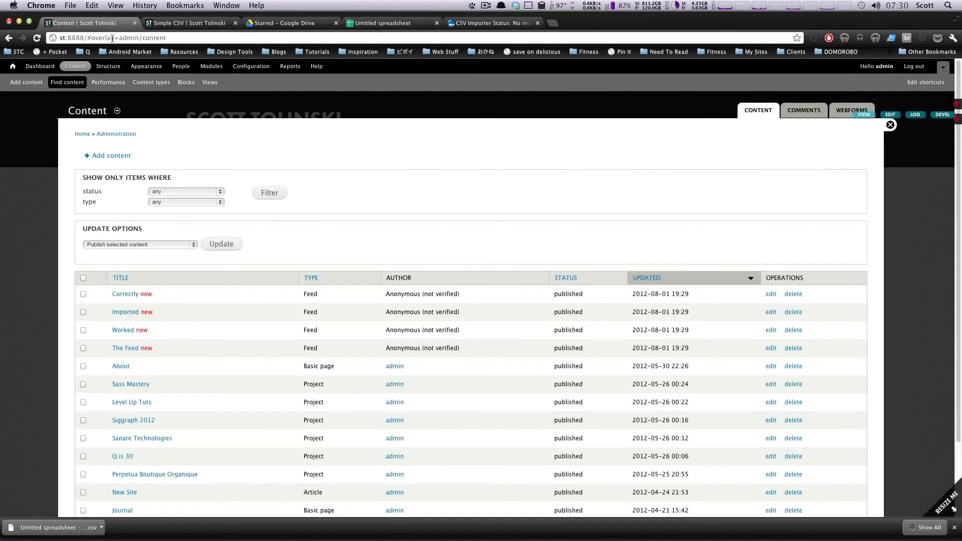
click(156, 25)
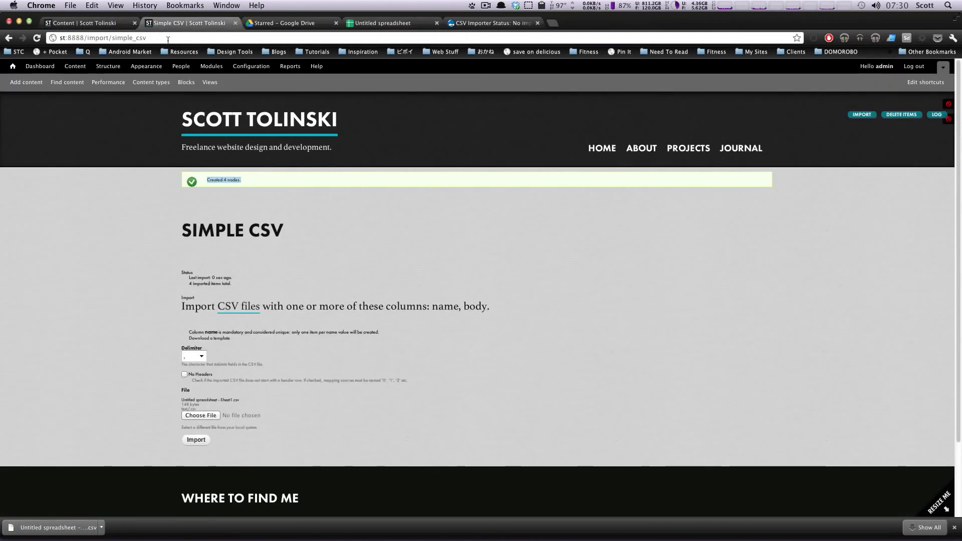
click(211, 418)
click(432, 94)
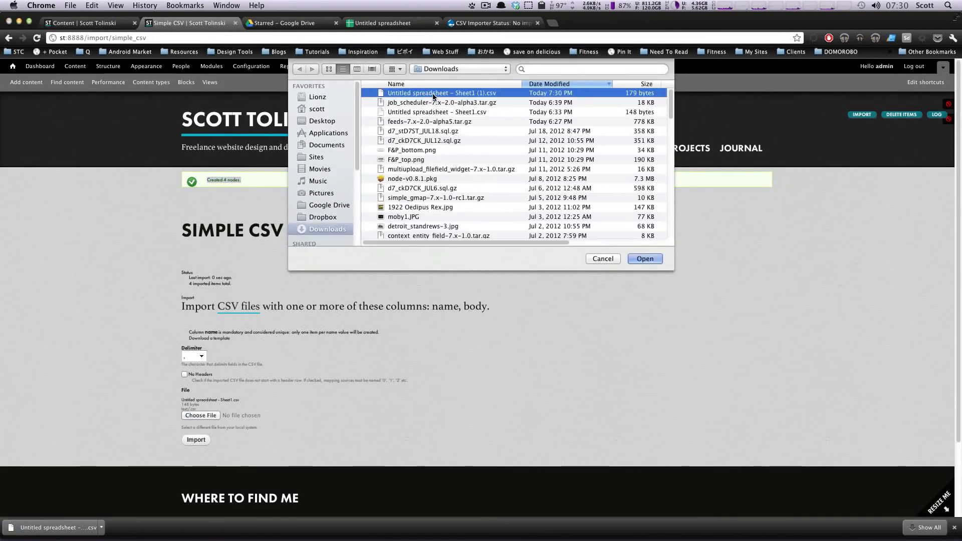
click(635, 256)
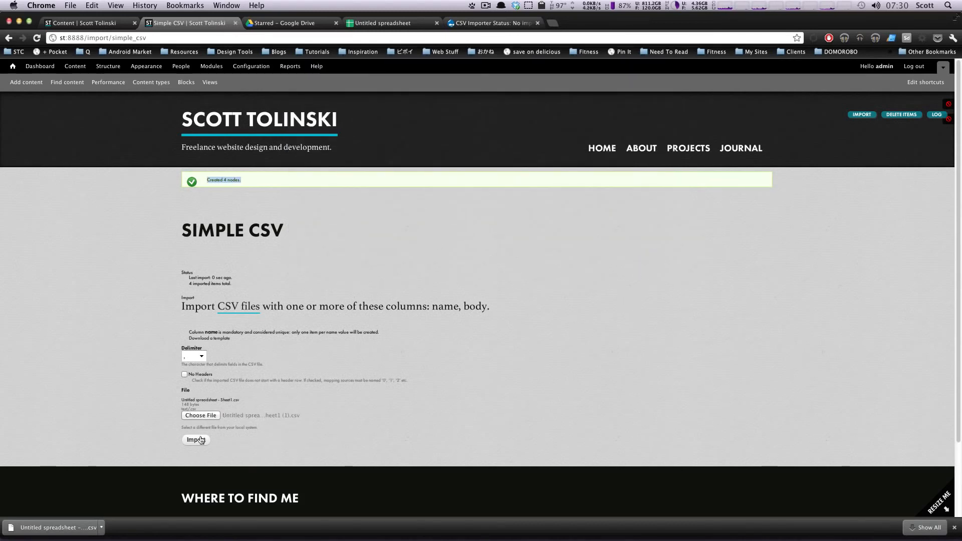
click(196, 441)
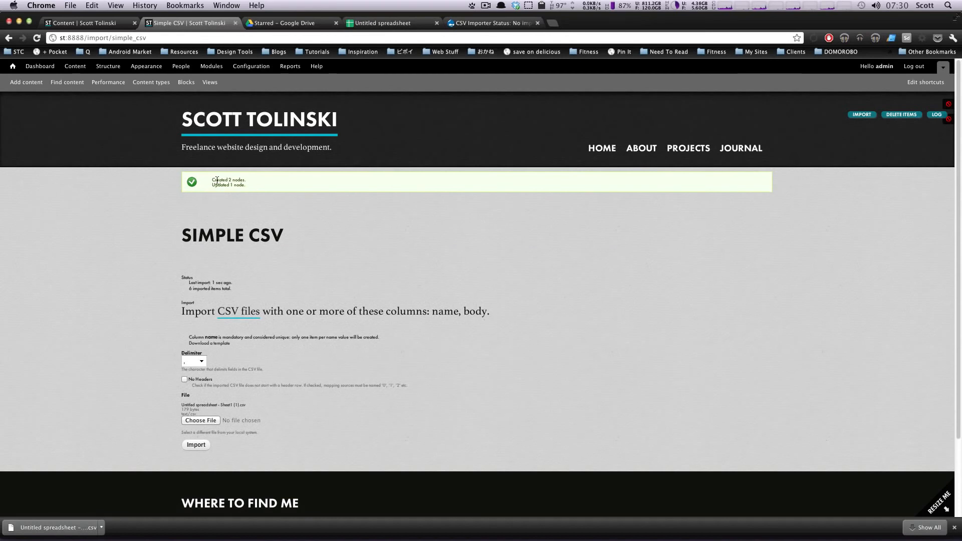
Review the import result message and inspect the "UPDATED" node's content, returning to the content list
mouse_move(217, 181)
mouse_down()
mouse_move(264, 188)
mouse_move(216, 187)
mouse_up()
click(75, 23)
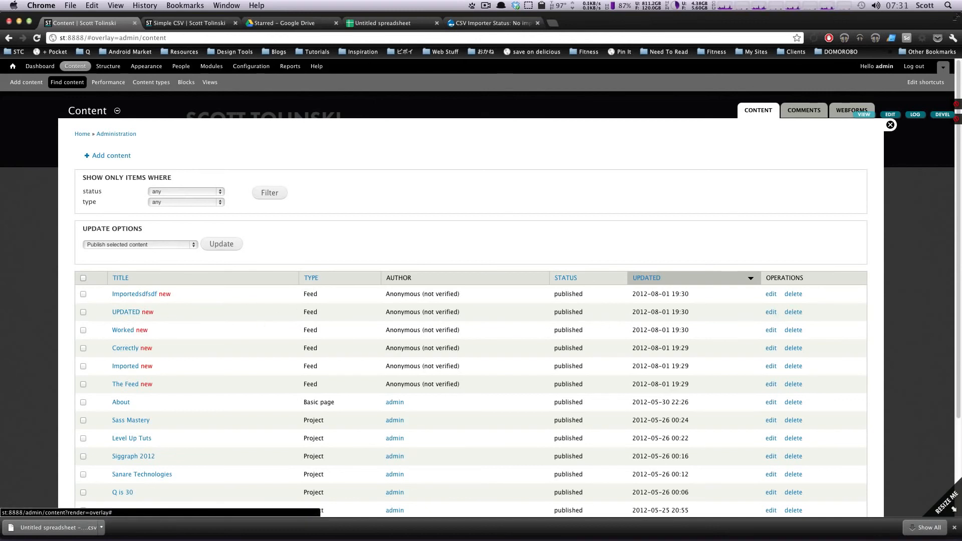
click(773, 316)
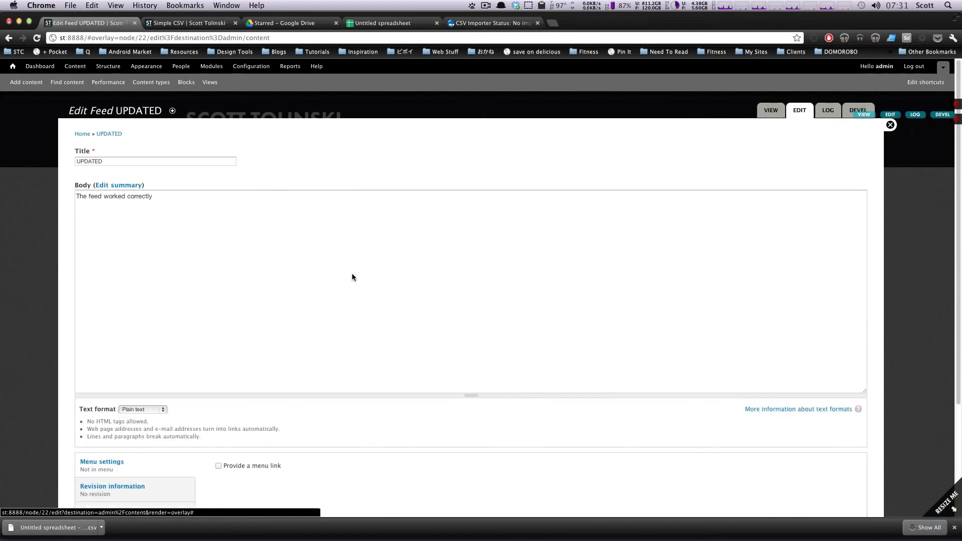
click(352, 272)
key(ctrl+a)
scroll(232, 299, down, 3)
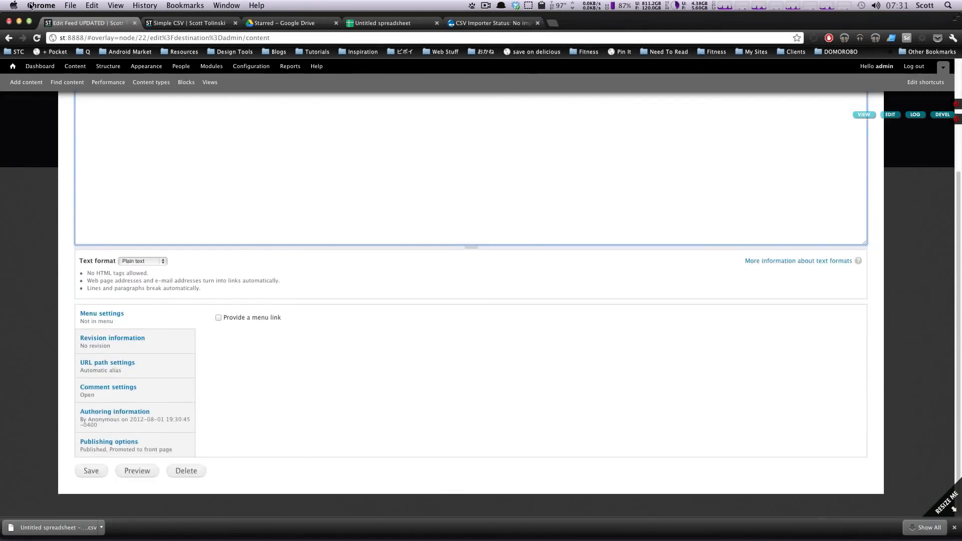
click(9, 39)
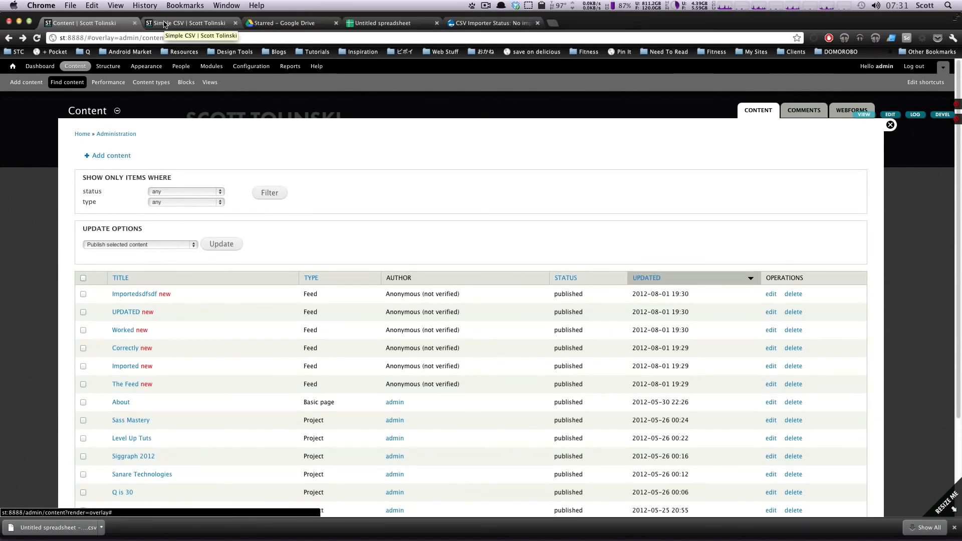
Delete all items imported through the Simple CSV importer and open the content list to check the remaining nodes
click(165, 24)
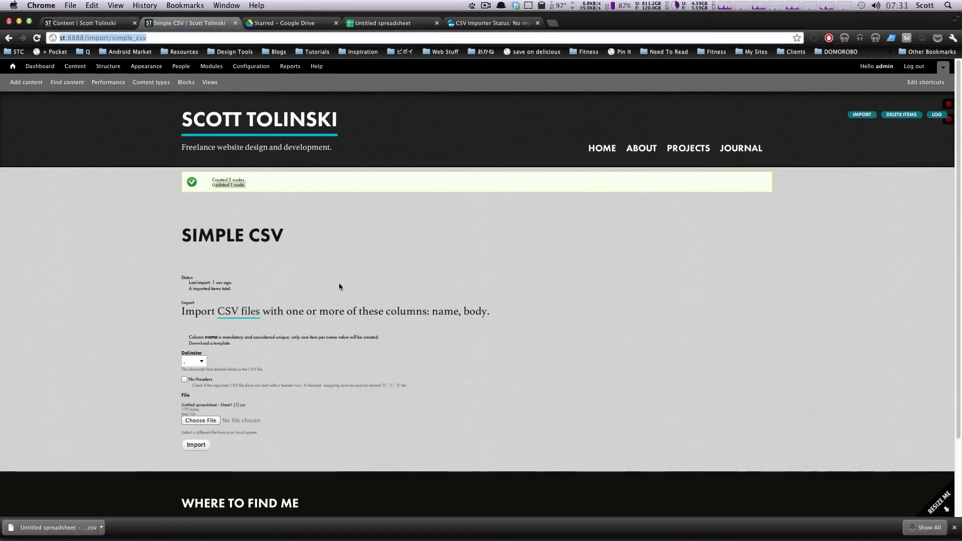
drag(292, 243, 181, 242)
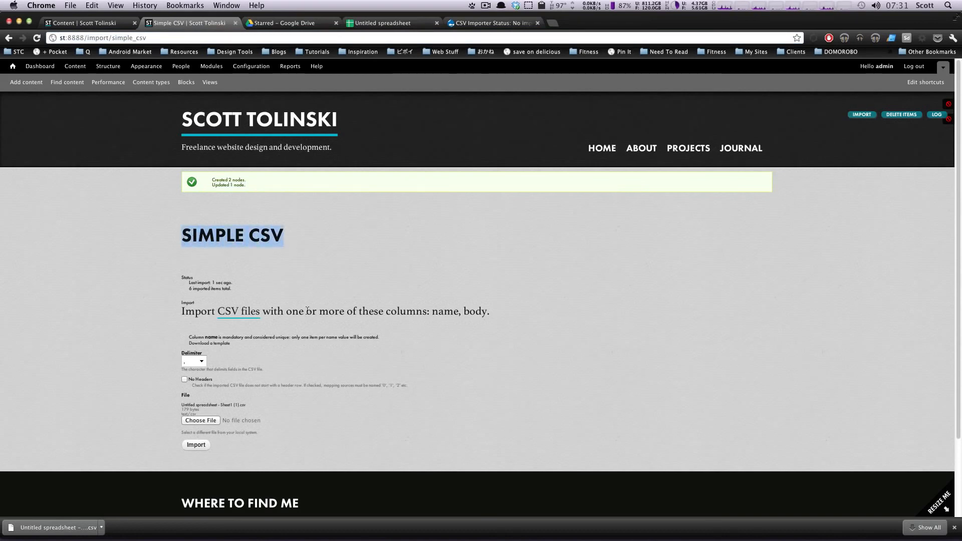
click(283, 273)
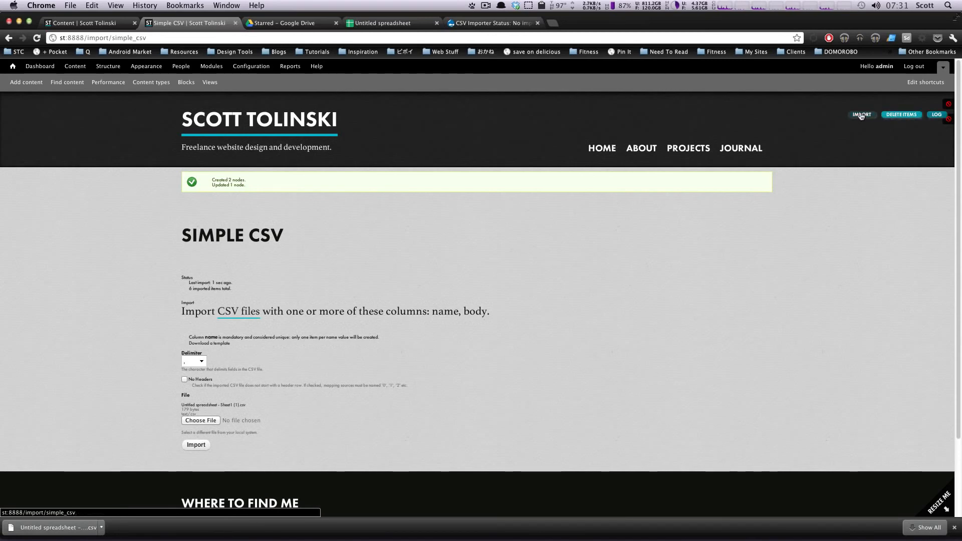
click(888, 118)
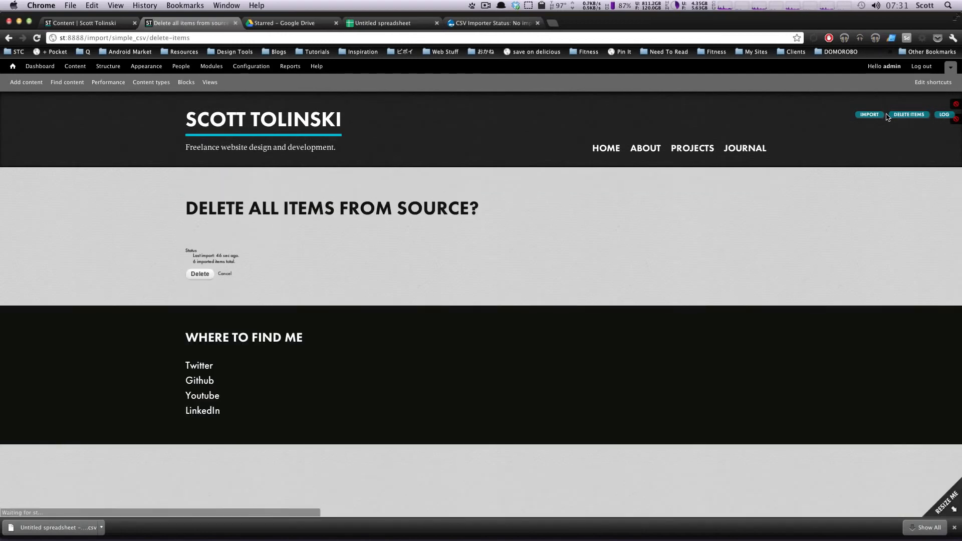
click(199, 275)
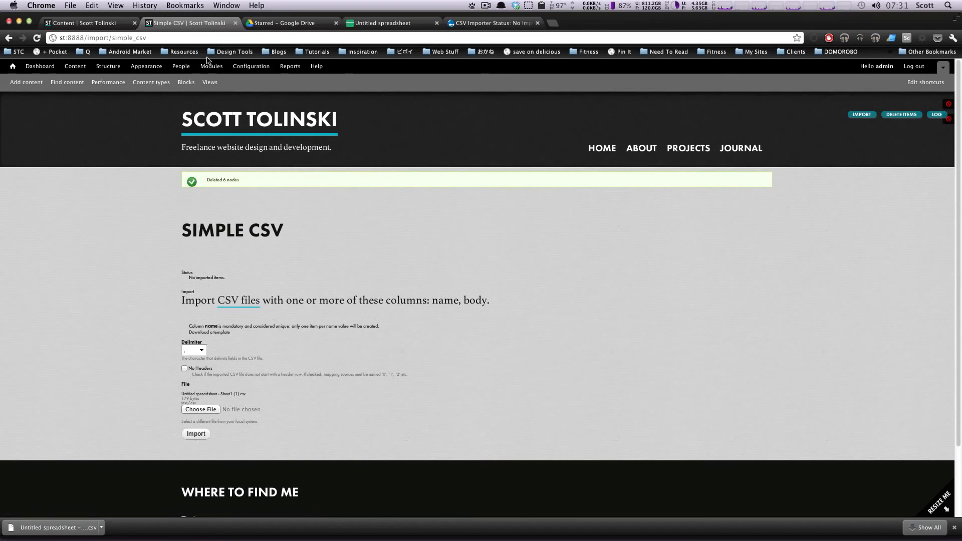
click(76, 84)
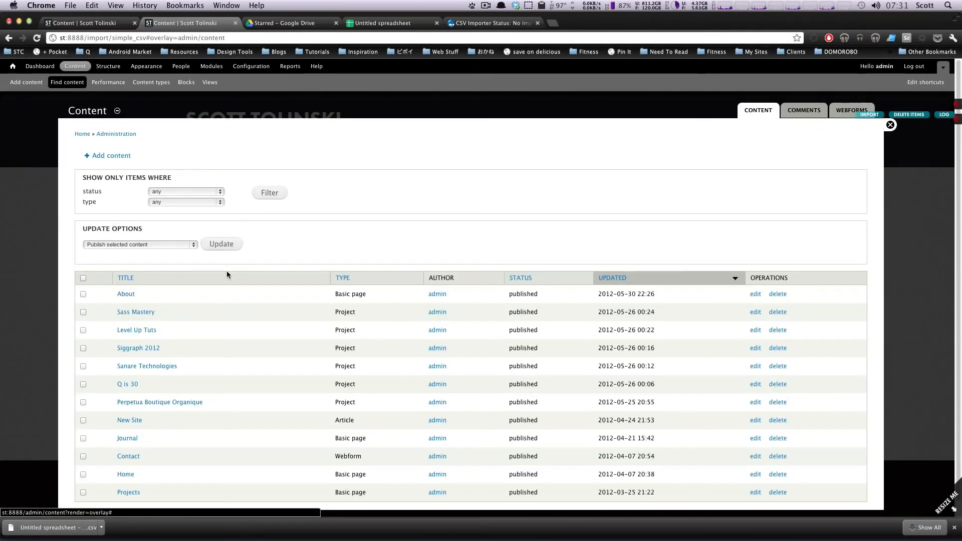